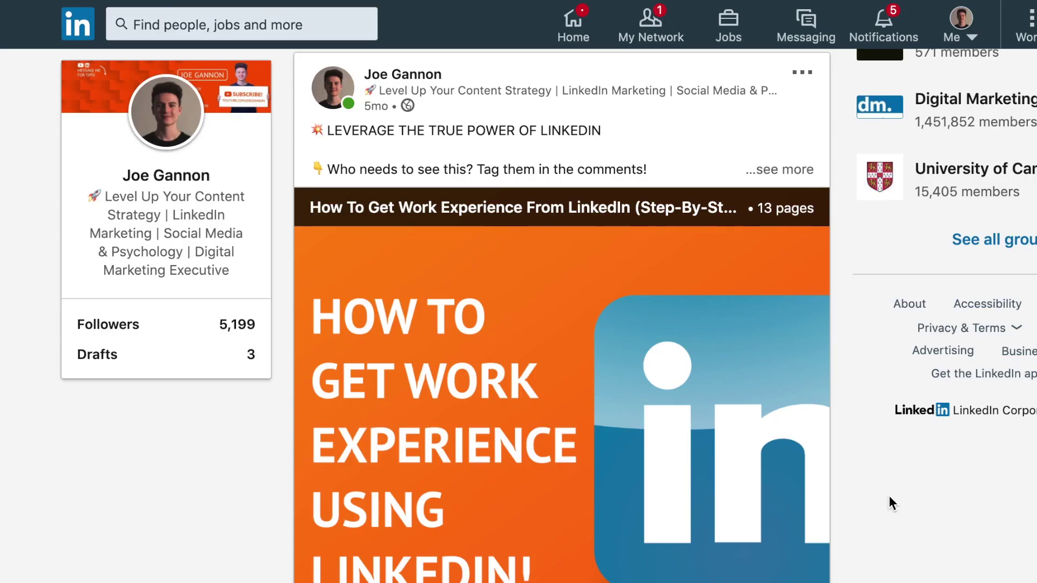
Scroll the LinkedIn feed to view the 12-page '10 Ways To Be More Productive' carousel post
scroll(889, 496, down, 3)
scroll(889, 496, down, 5)
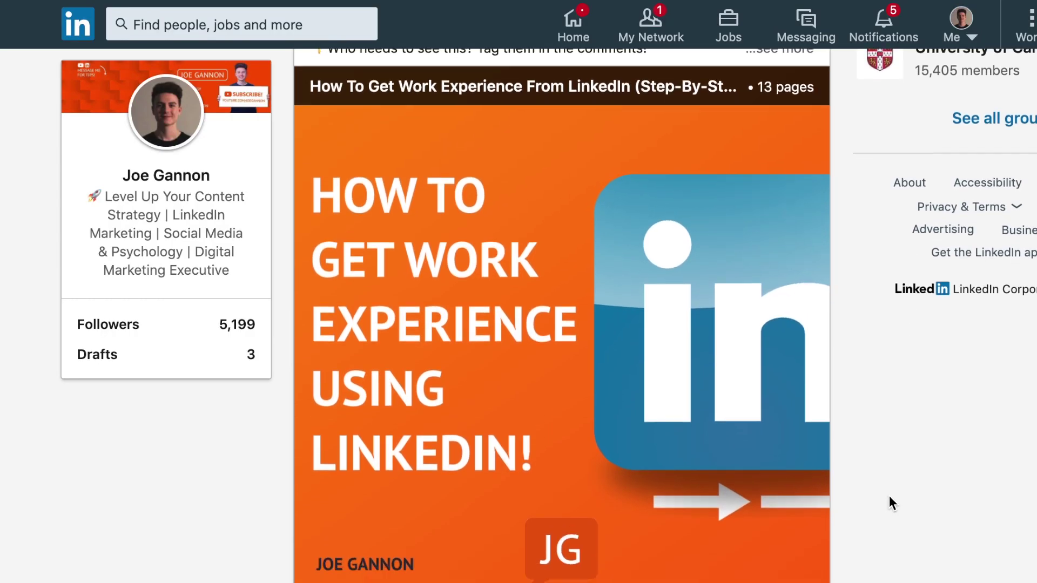
scroll(889, 496, down, 6)
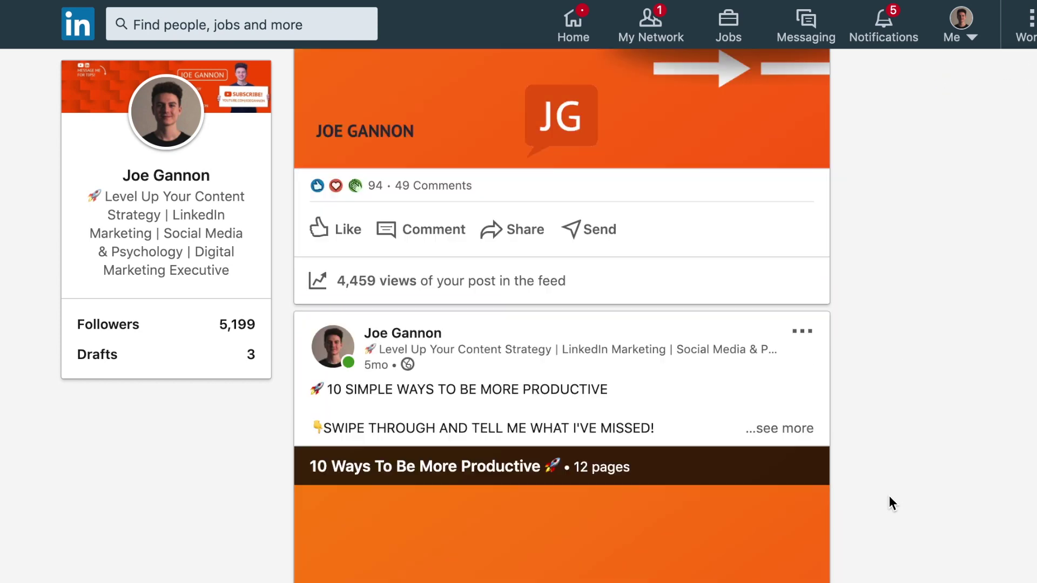
scroll(889, 496, down, 3)
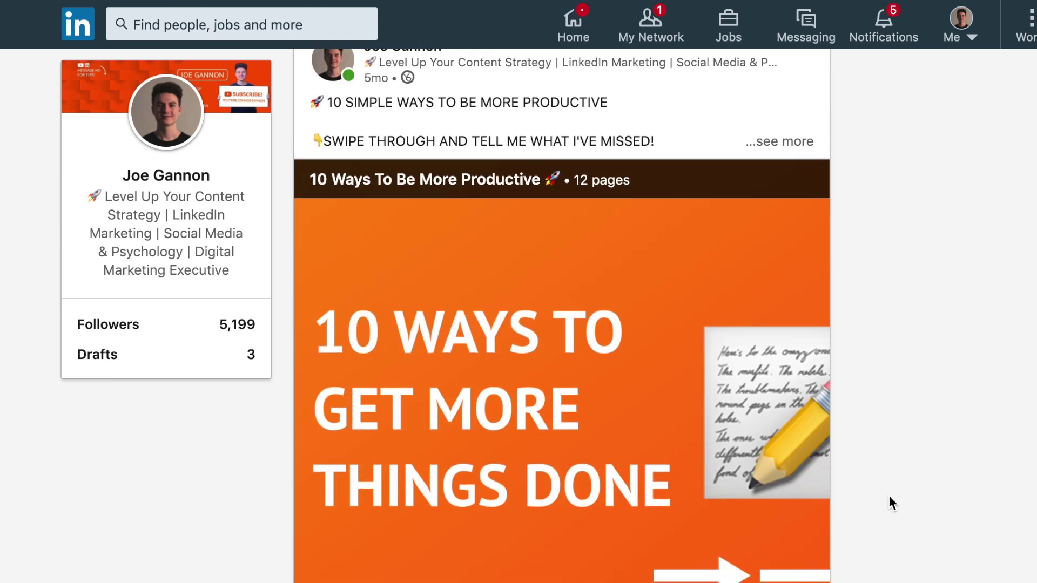
scroll(889, 496, down, 2)
scroll(889, 496, up, 1)
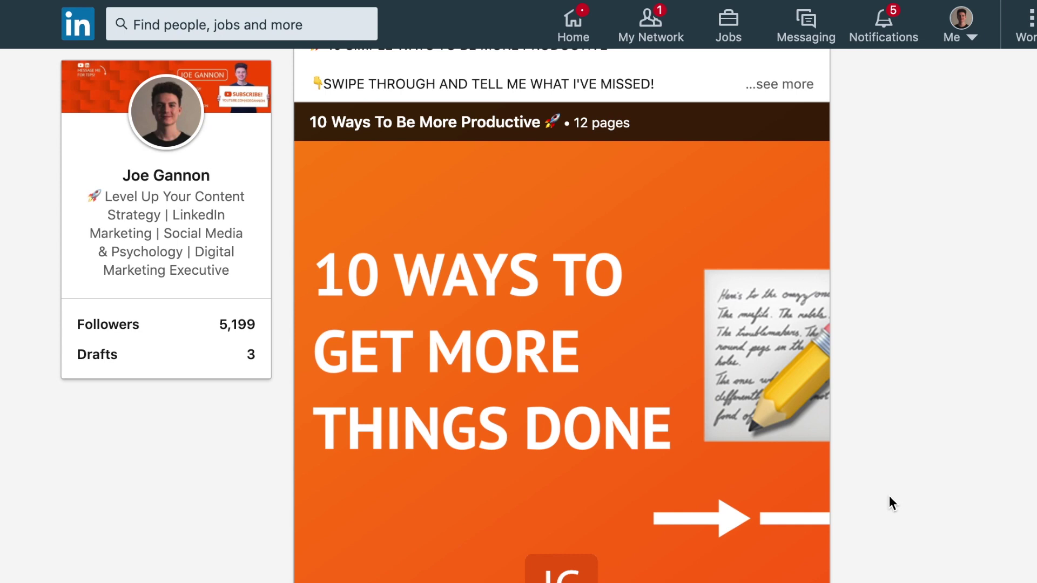
scroll(888, 496, up, 2)
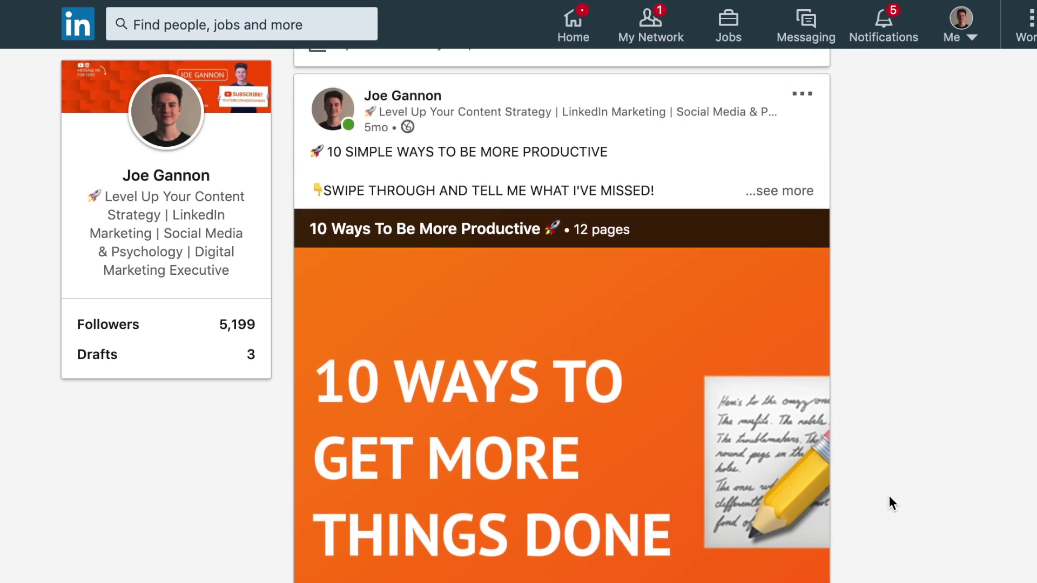
scroll(890, 498, down, 1)
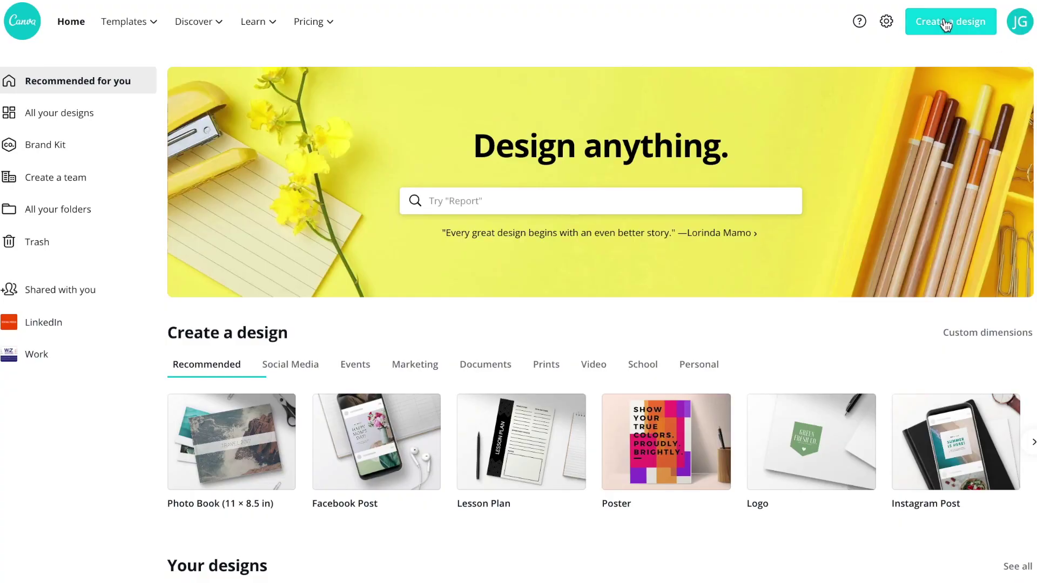
Create a new custom-size design 1080 px wide by 1080 px high
click(948, 22)
click(826, 91)
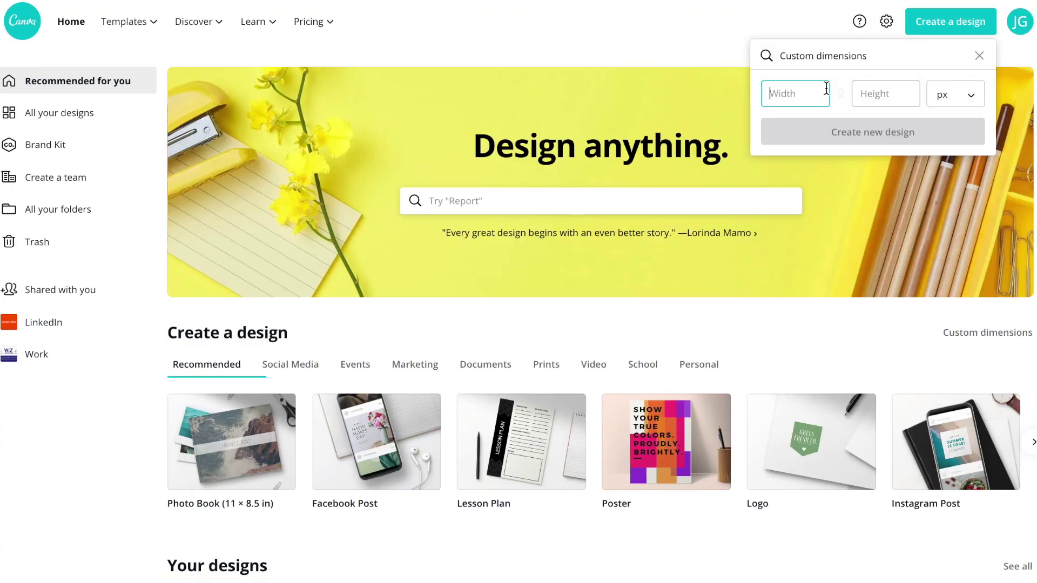
text(1080)
key(Tab)
text(1080)
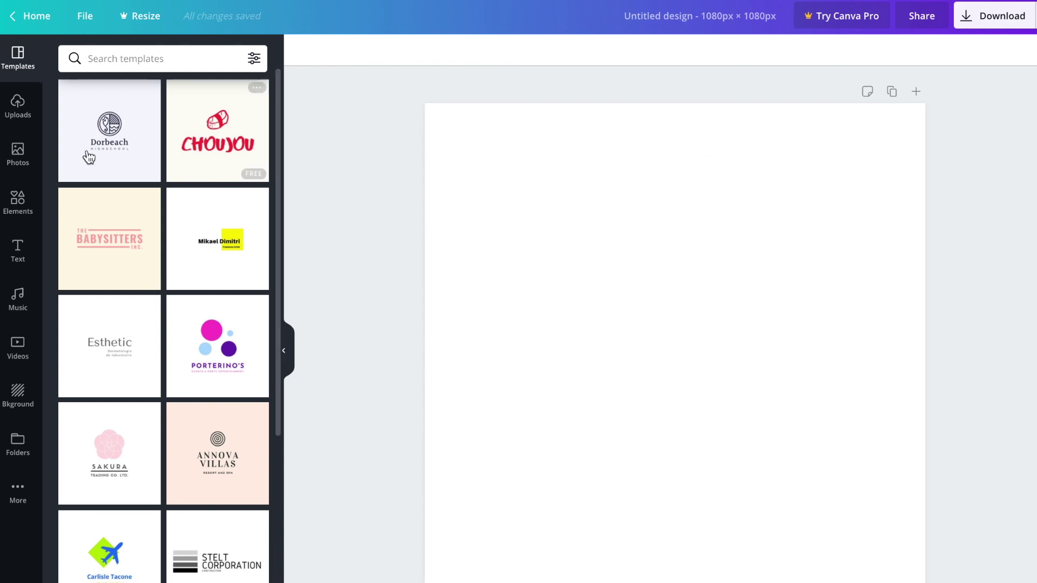
Look through the Photos, Elements and Text panels, then scroll through the Backgrounds thumbnails
click(23, 166)
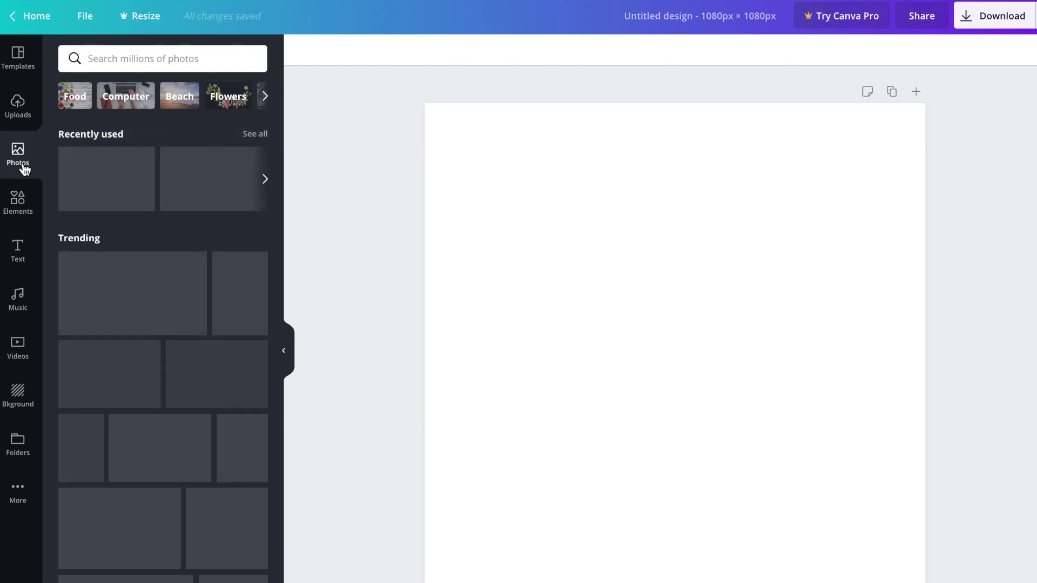
click(23, 202)
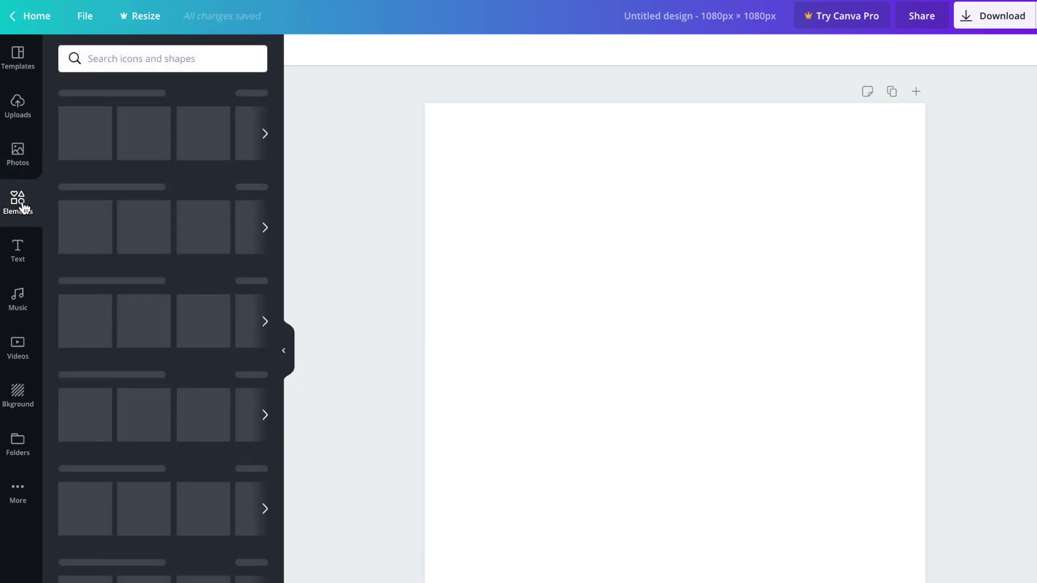
click(19, 241)
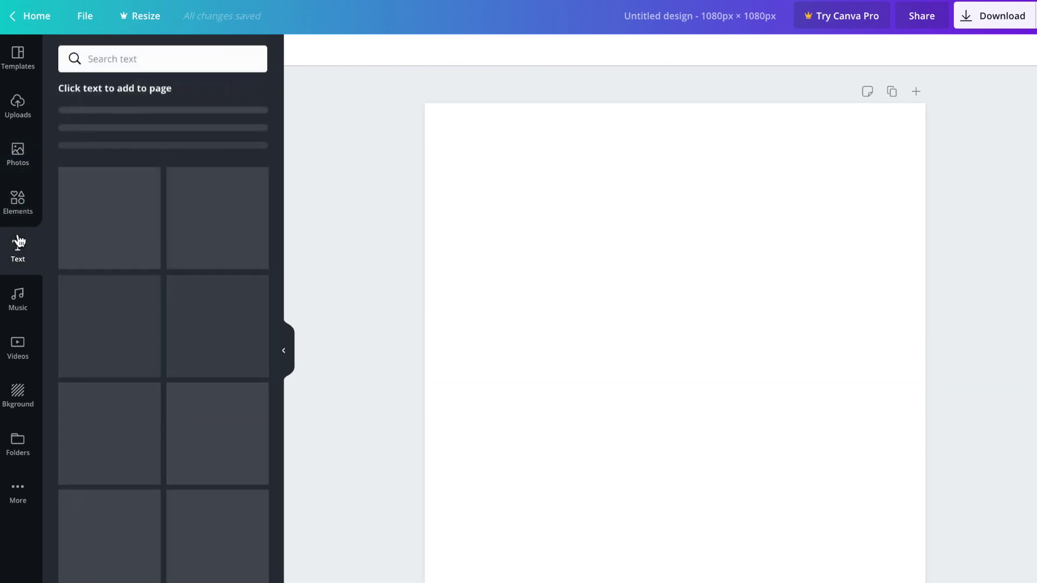
click(19, 393)
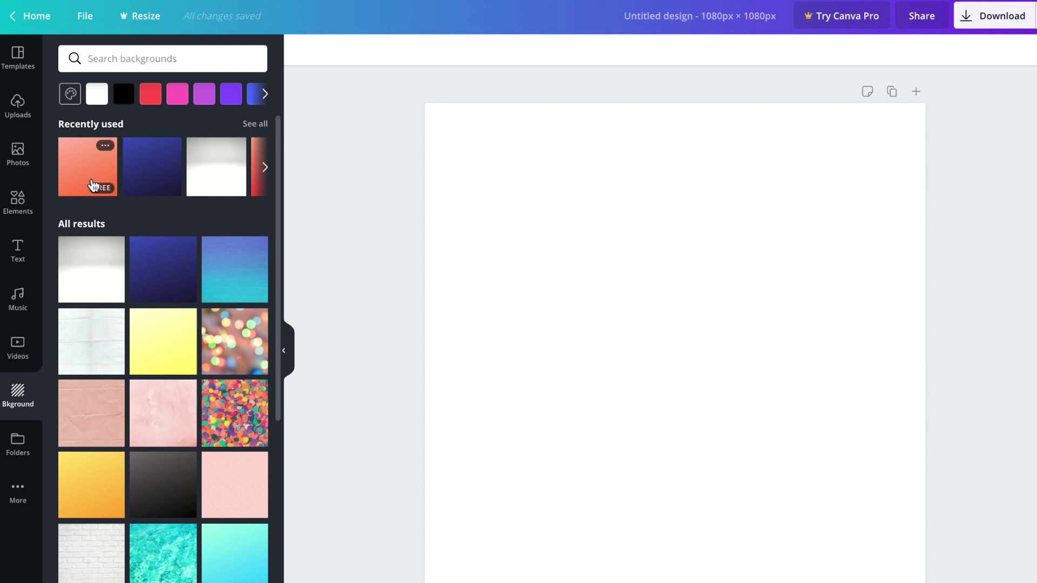
scroll(251, 399, down, 9)
scroll(252, 398, down, 8)
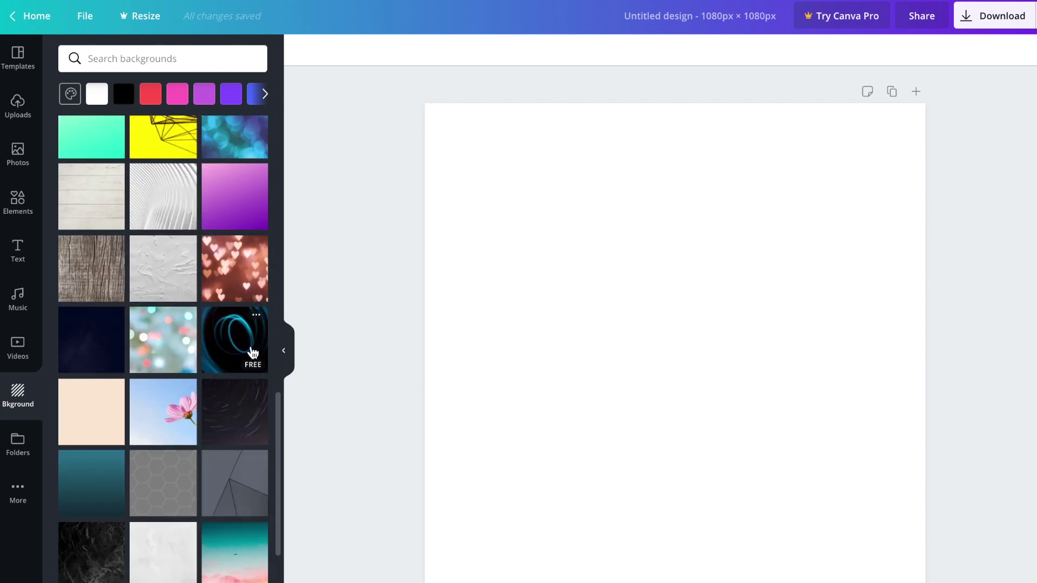
scroll(226, 200, up, 18)
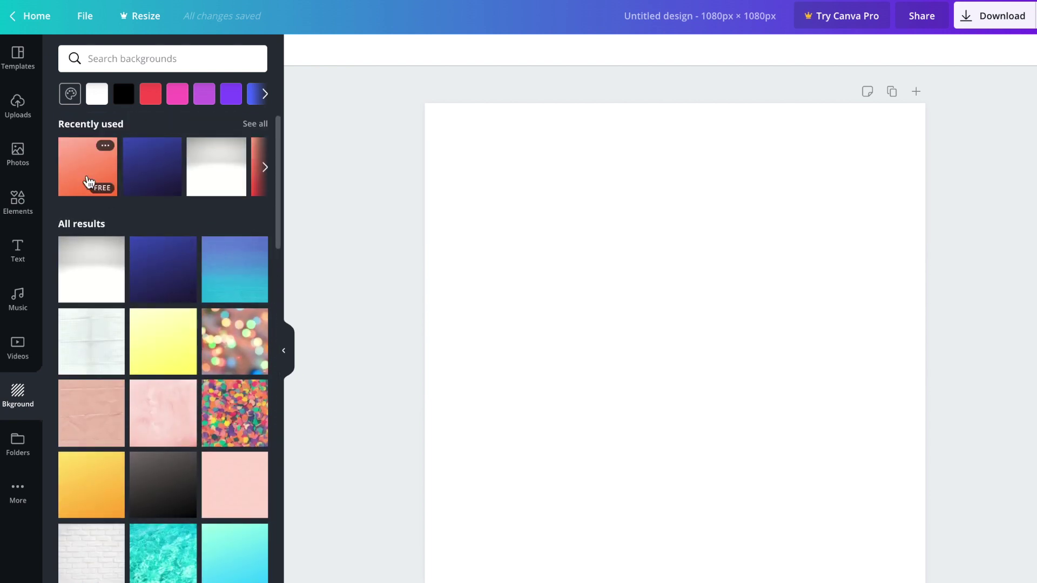
Apply the salmon gradient as the page background and tint it orange from Default Colors
click(87, 177)
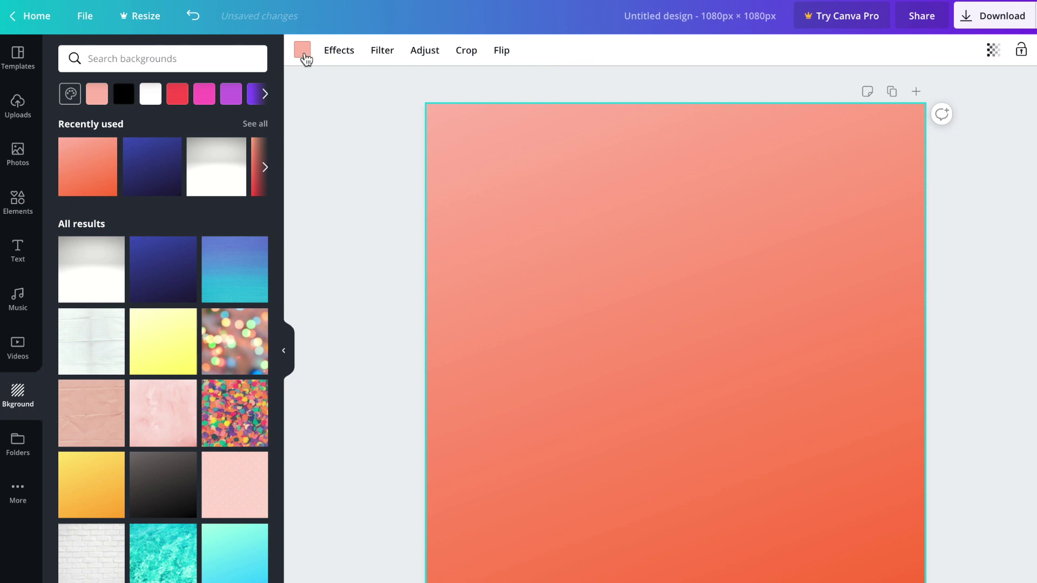
click(304, 56)
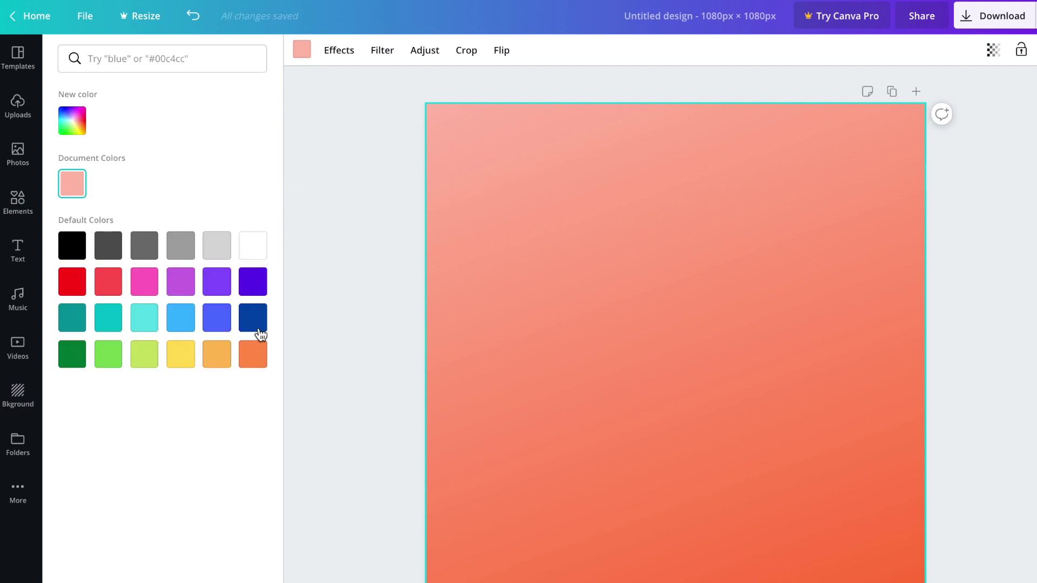
click(253, 357)
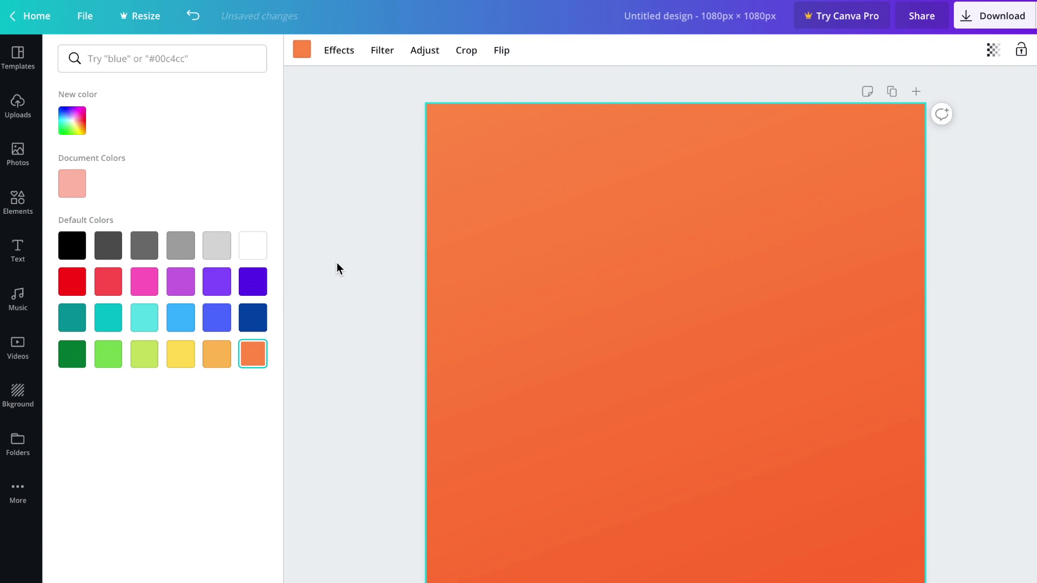
click(342, 241)
Flip the gradient background horizontally, flipping it vertically and back again
click(349, 58)
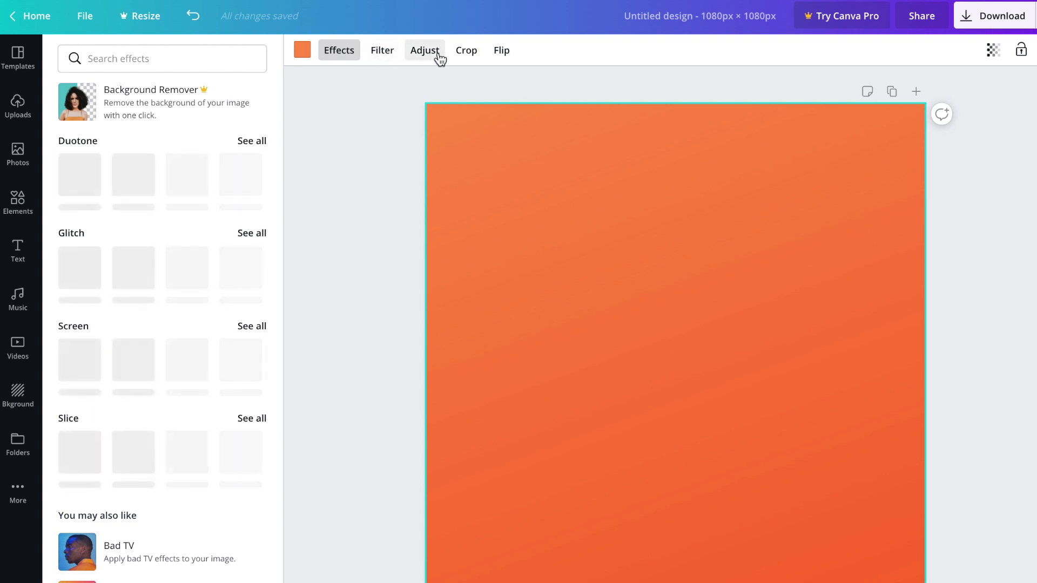
click(502, 50)
click(520, 99)
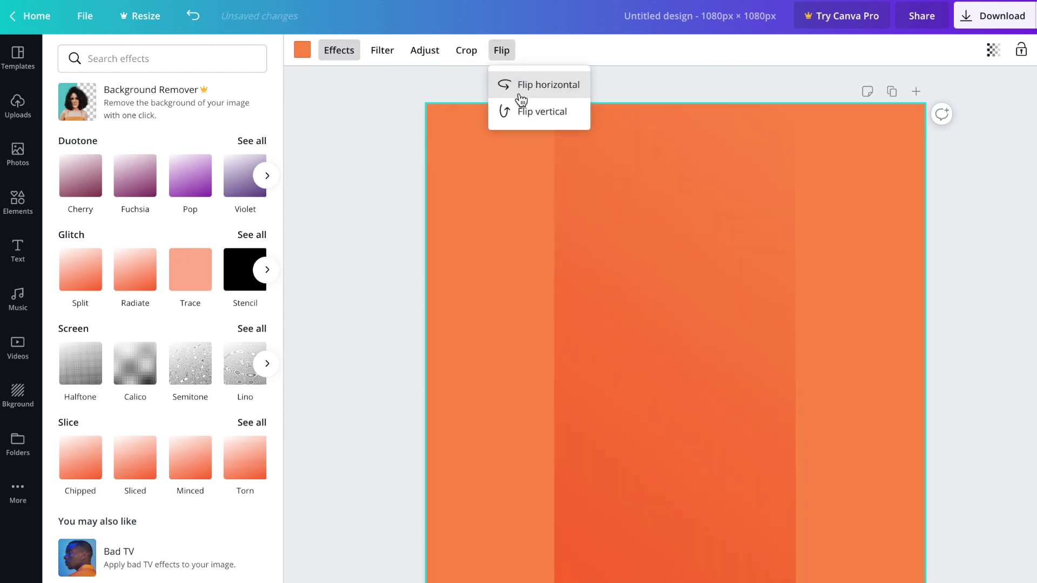
click(520, 113)
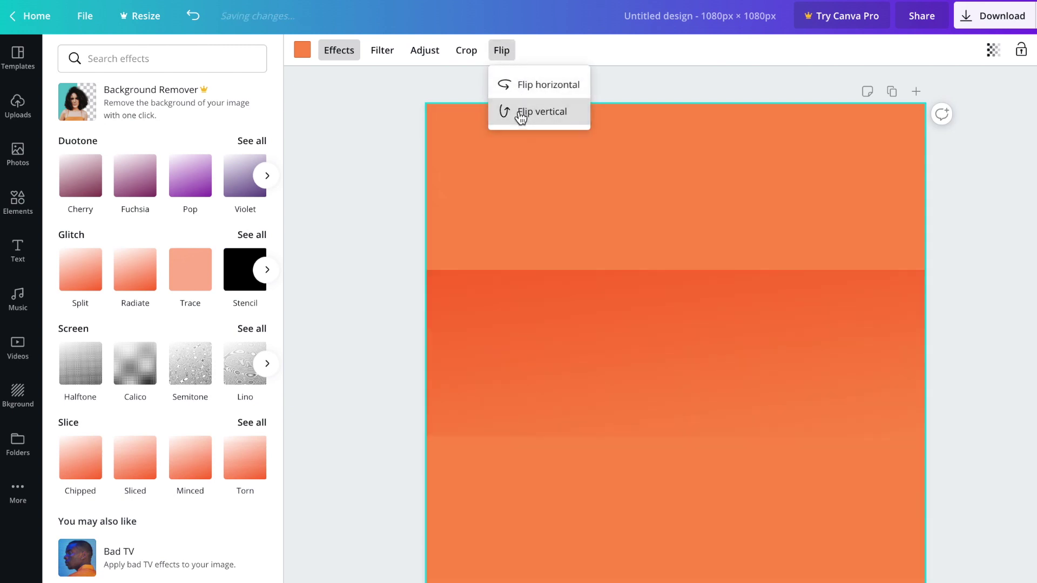
click(520, 113)
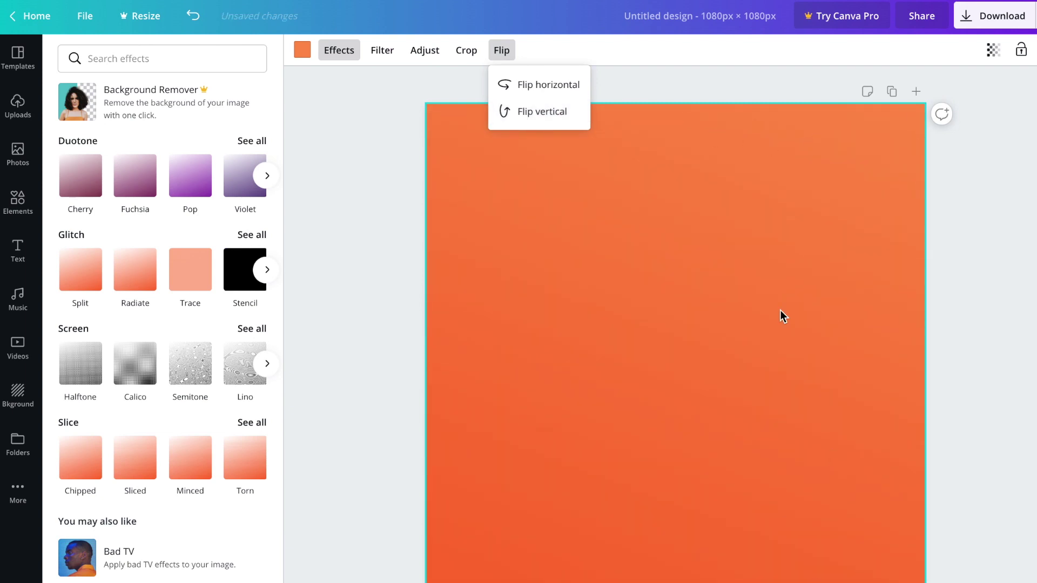
Add the heading '10 WAYS TO GET MORE THINGS DONE' using the T shortcut
text(t)
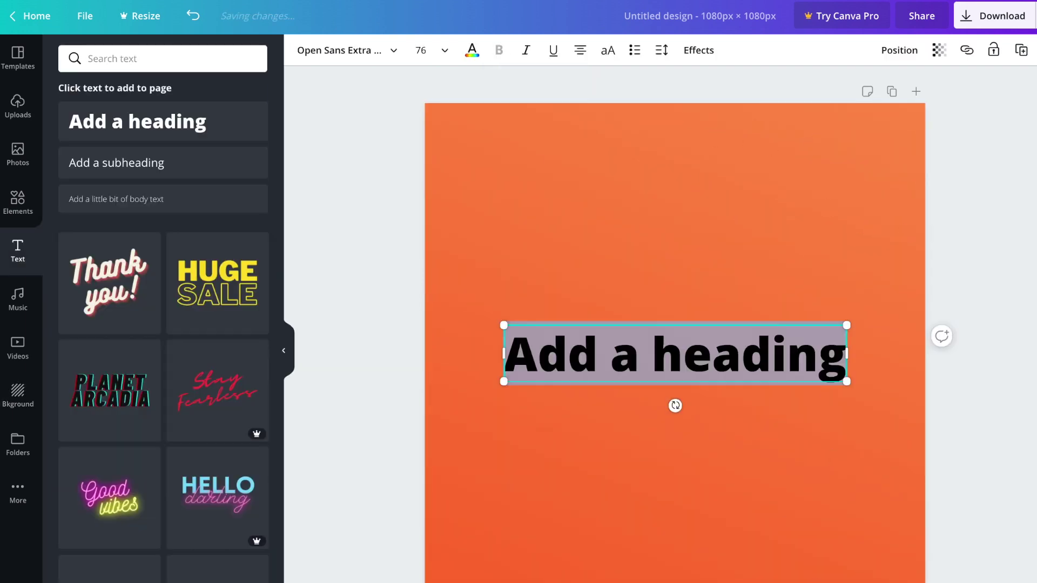
text(10 WAYS TO GET)
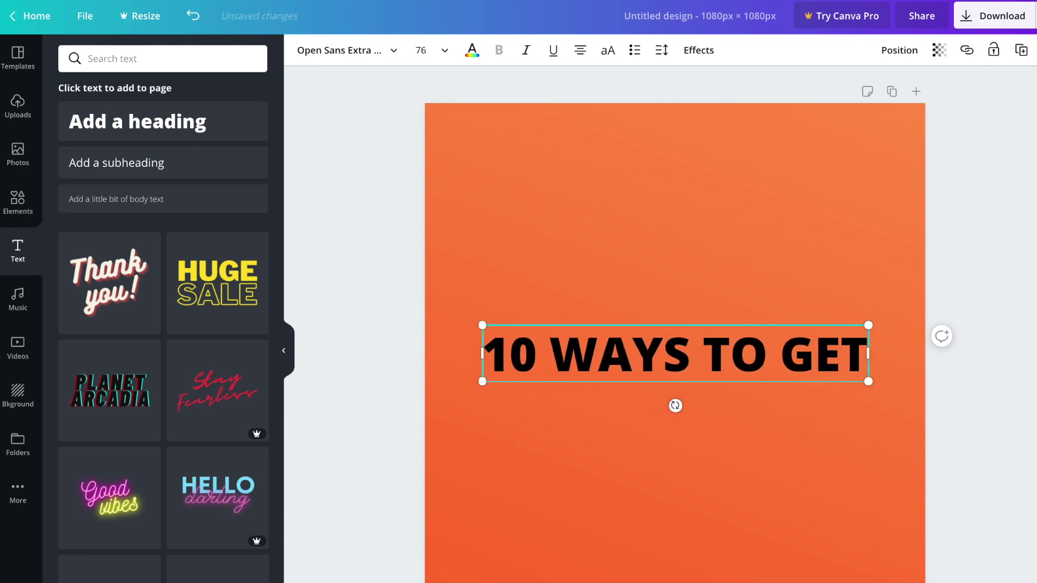
text( MORE THINGS DONE)
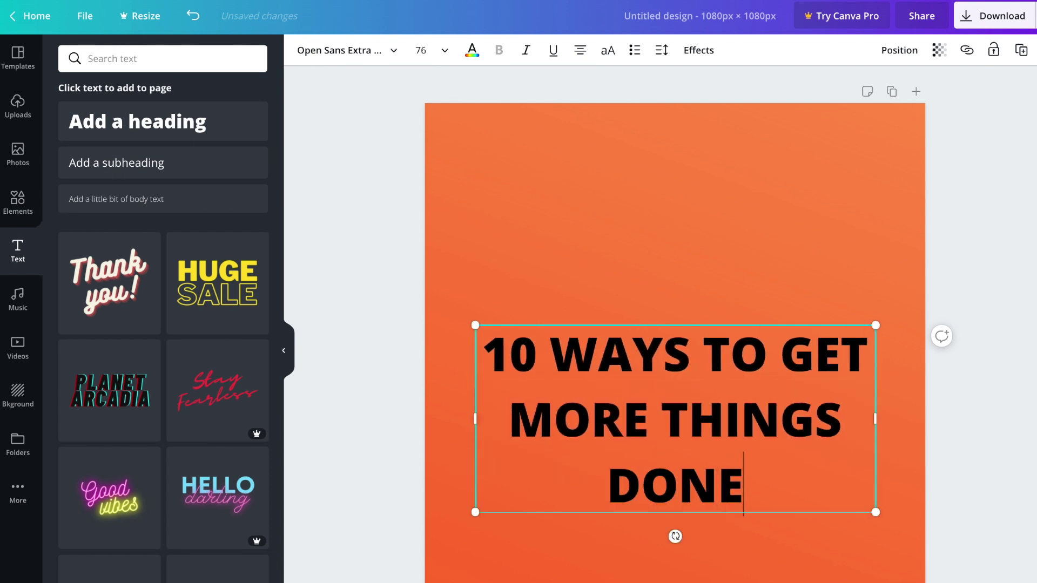
click(365, 50)
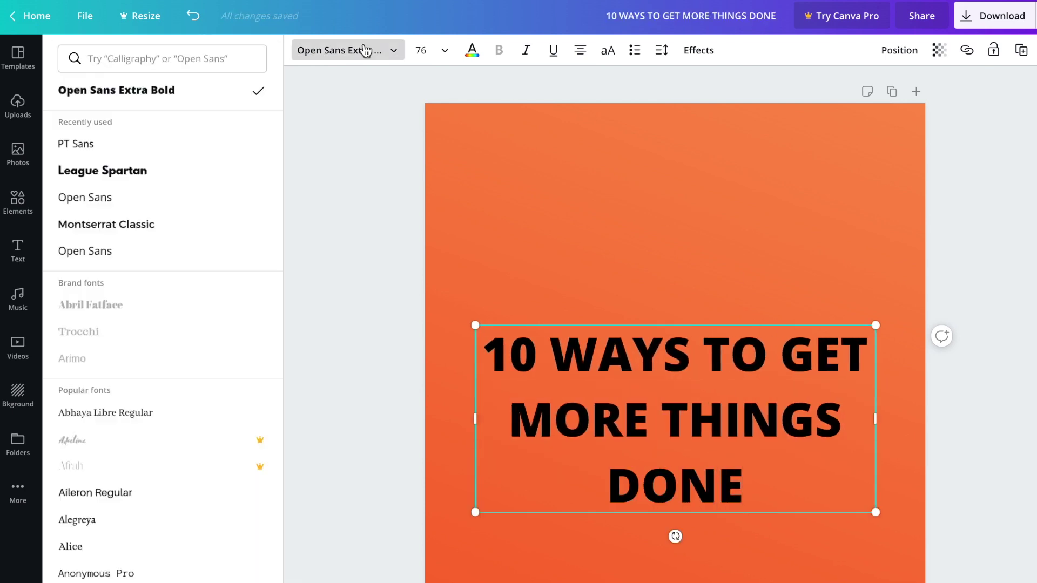
Set the title font to PT Sans, make it bold and colour it white
click(155, 154)
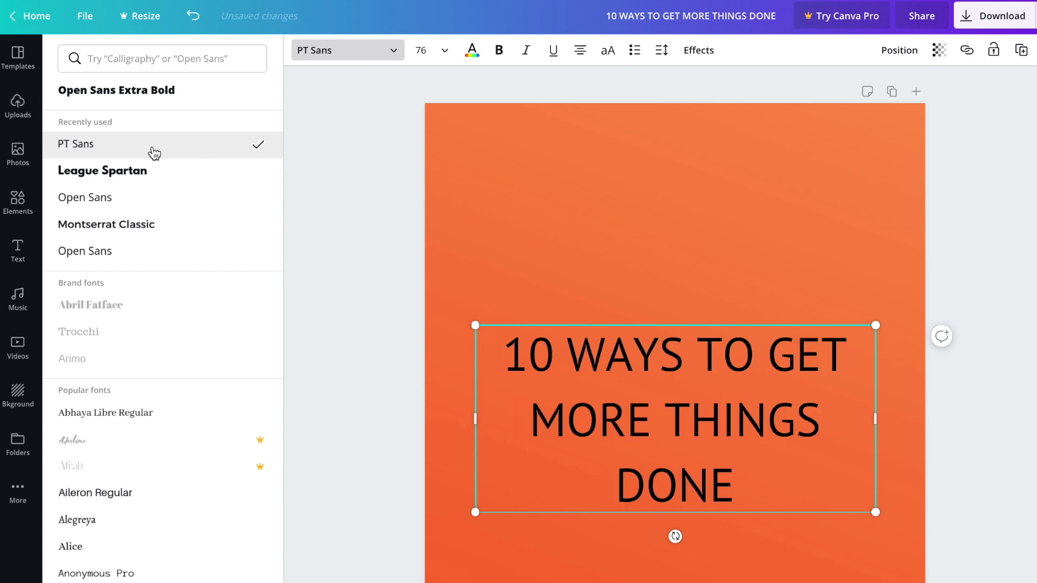
double_click(666, 397)
triple_click(614, 384)
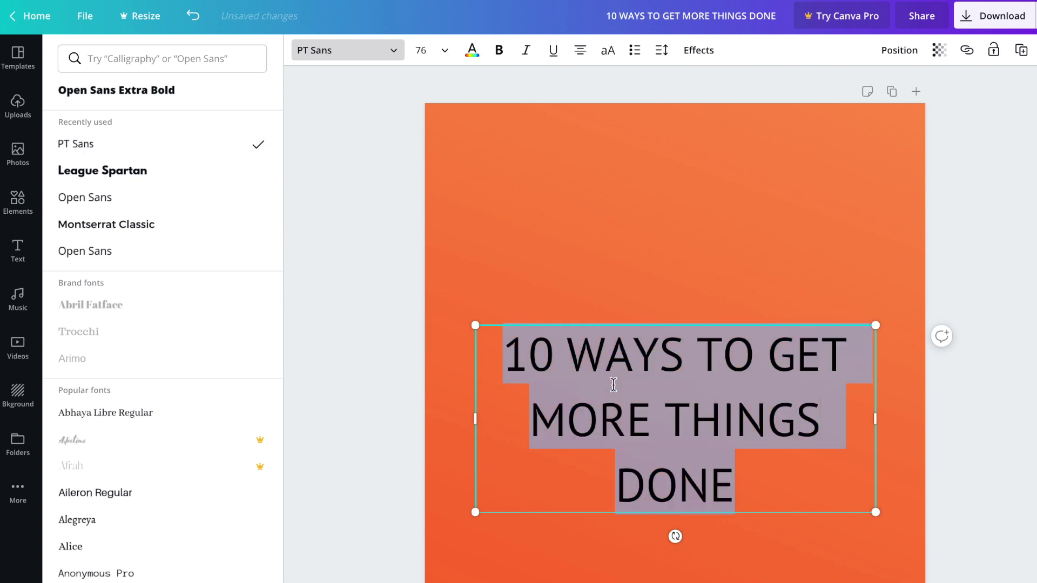
click(497, 49)
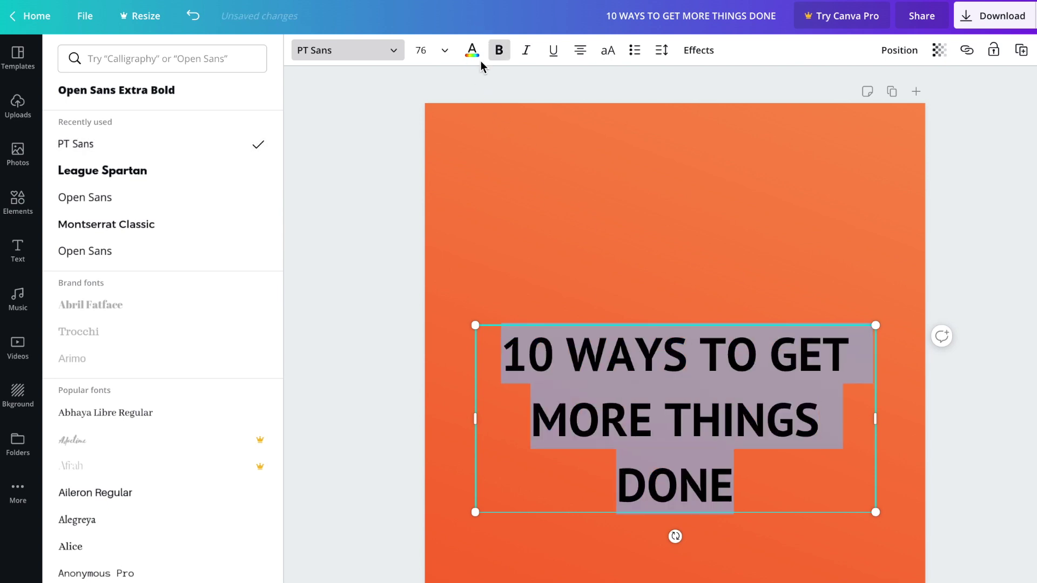
click(473, 52)
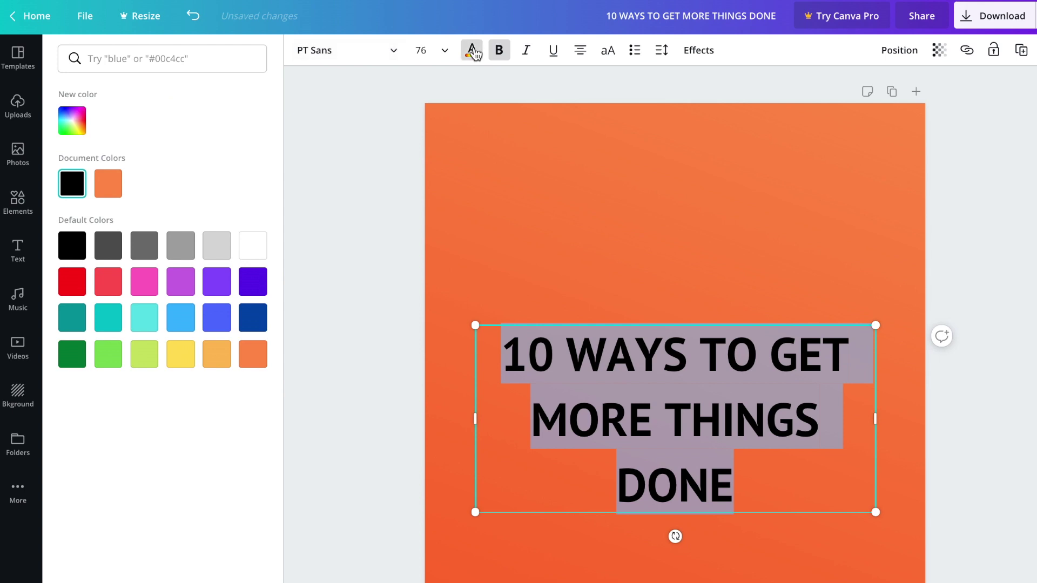
click(251, 250)
Left-align the title, narrow it to wrap into three lines, and move it higher
click(702, 411)
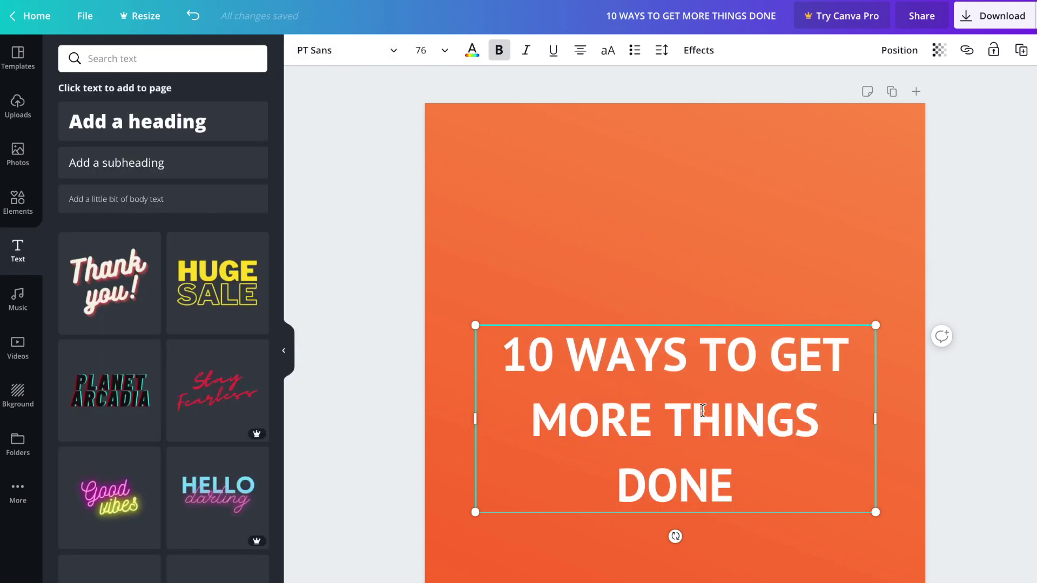
key(ctrl+a)
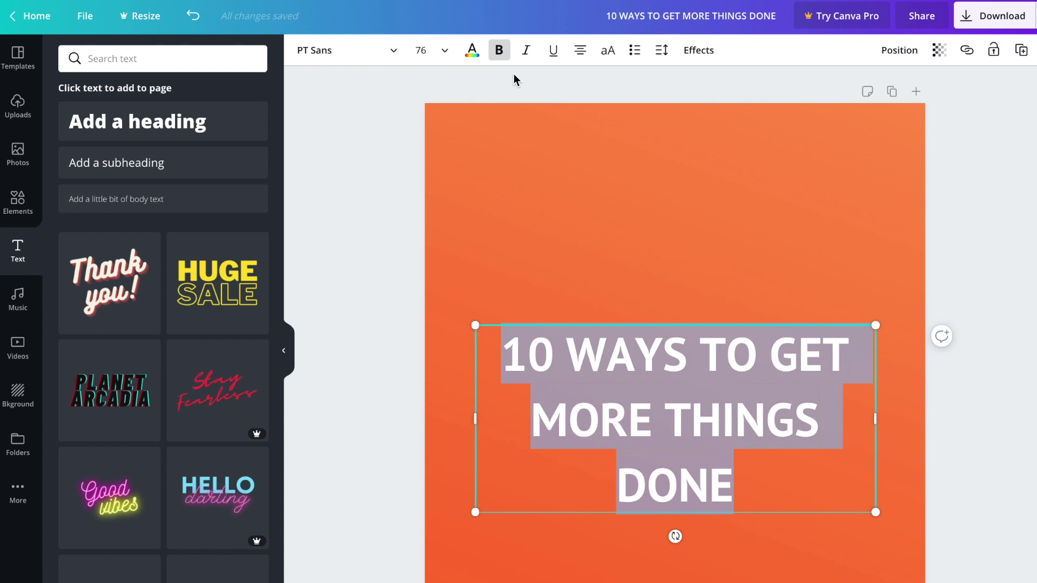
click(581, 52)
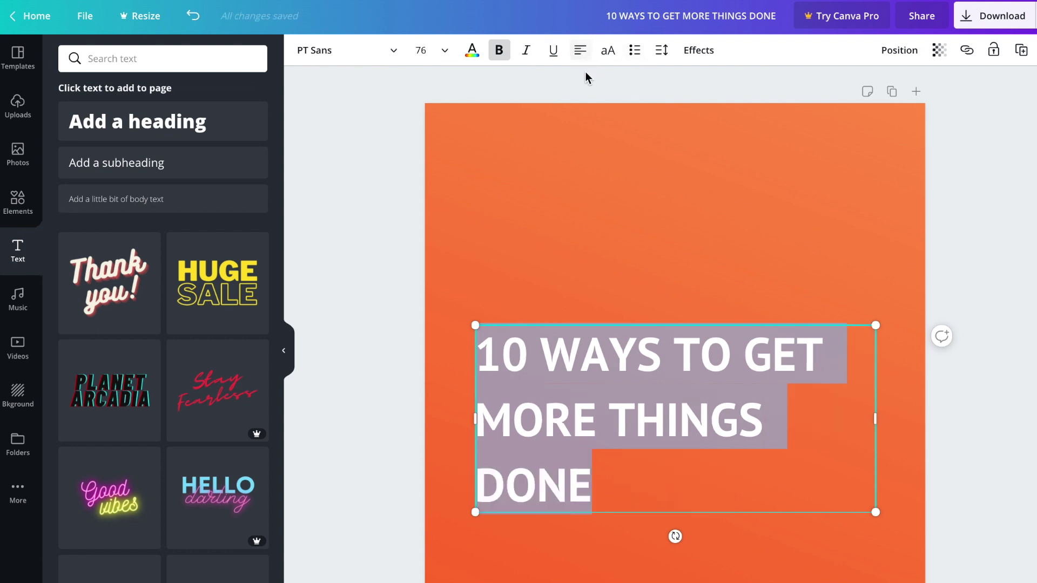
click(585, 106)
click(803, 447)
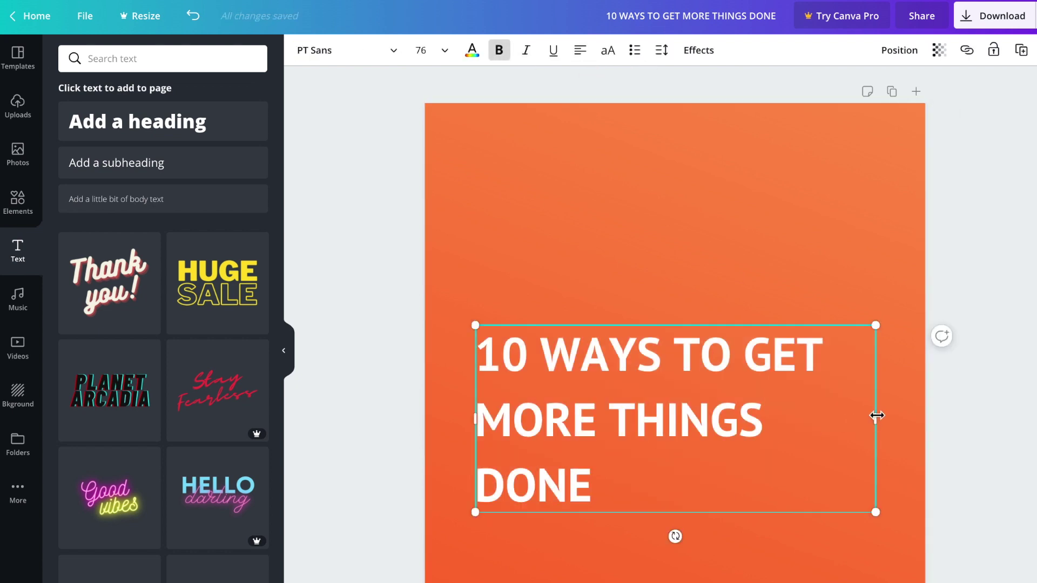
drag(876, 419, 792, 414)
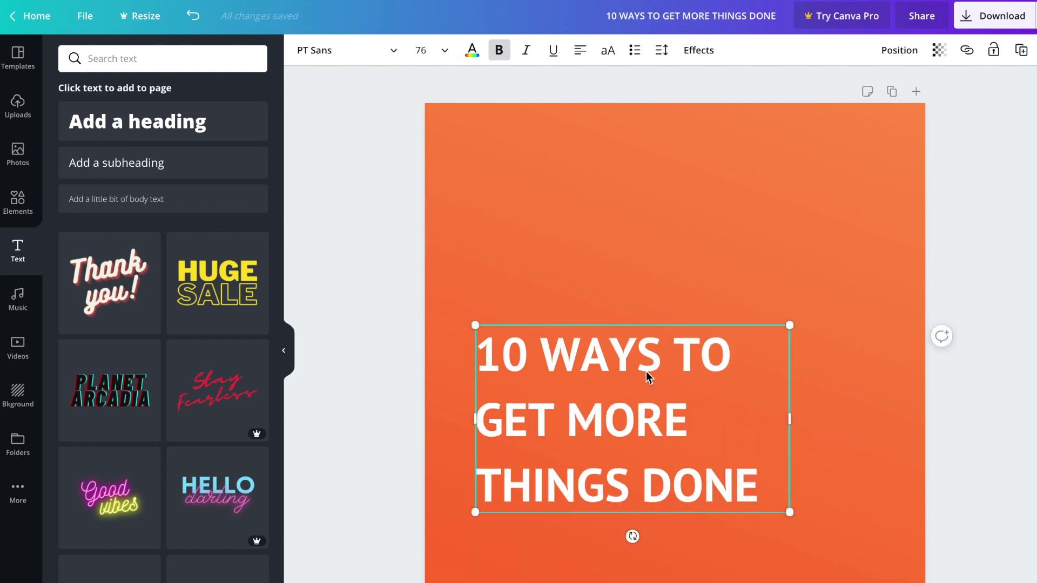
drag(646, 357, 660, 239)
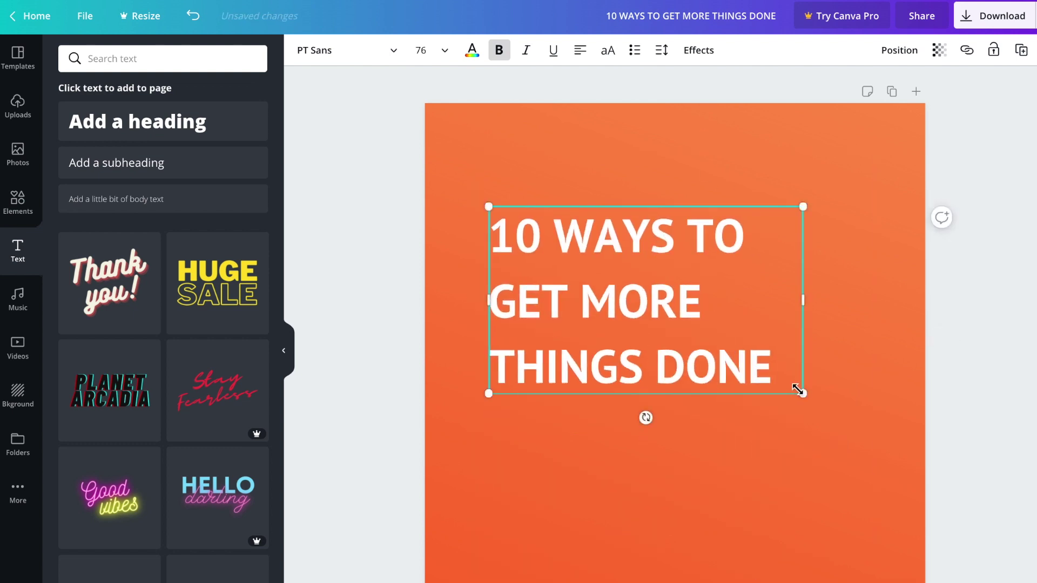
click(21, 122)
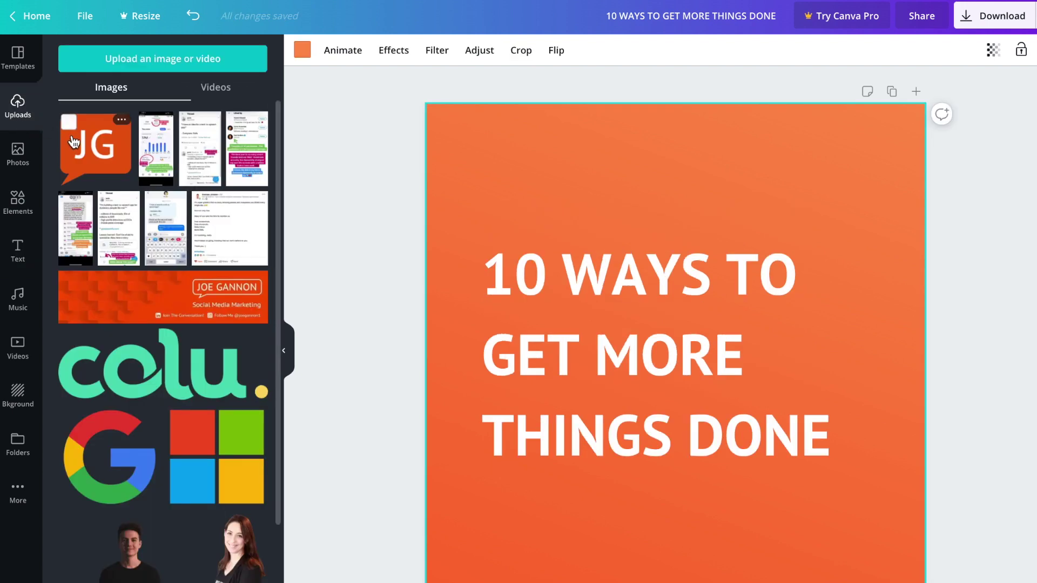
Add the JG logo from Uploads, shrink it to a small badge, and place it bottom centre
click(95, 145)
drag(554, 248, 677, 564)
click(969, 501)
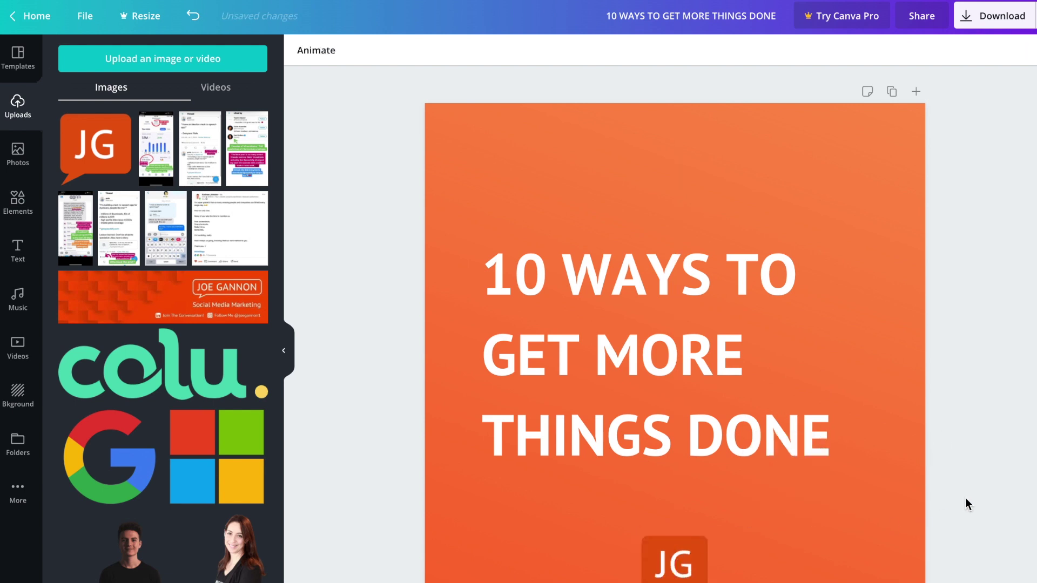
click(695, 565)
drag(691, 554, 675, 549)
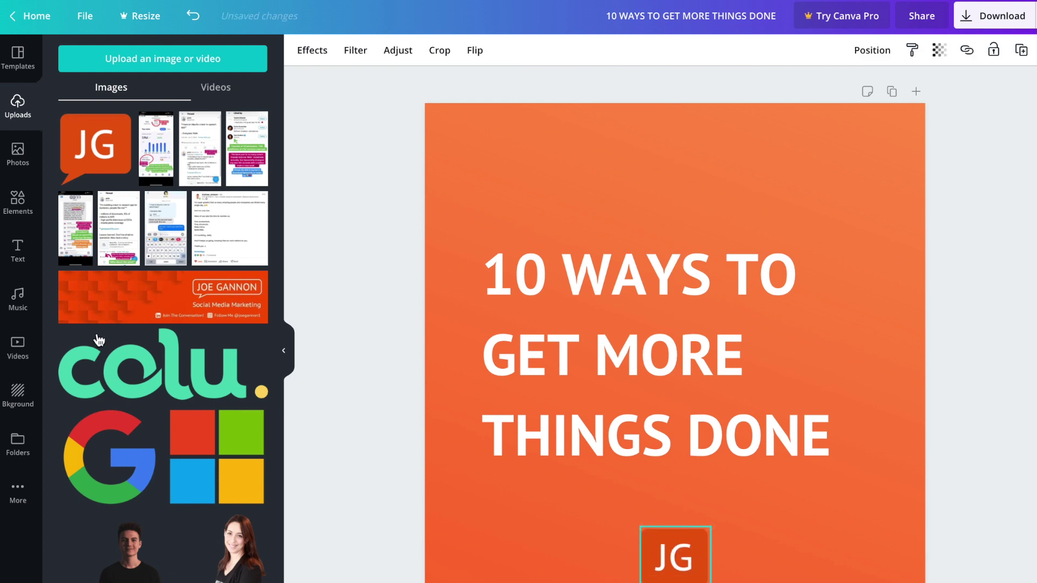
click(27, 239)
Duplicate the title box, replace its text with the author's name, and set size 42
click(692, 318)
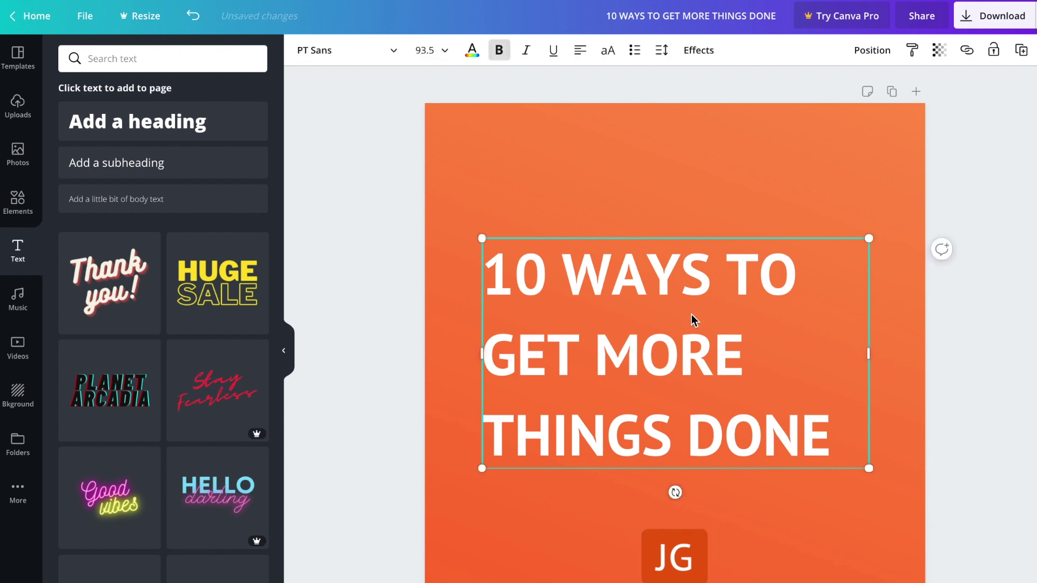
drag(691, 314, 680, 374)
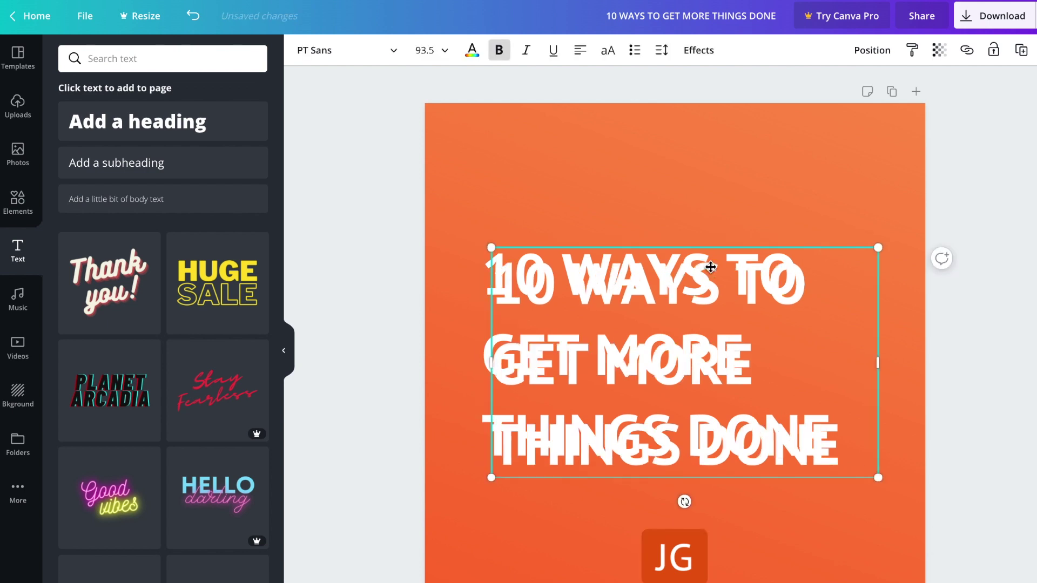
key(ctrl+d)
double_click(639, 202)
text(J)
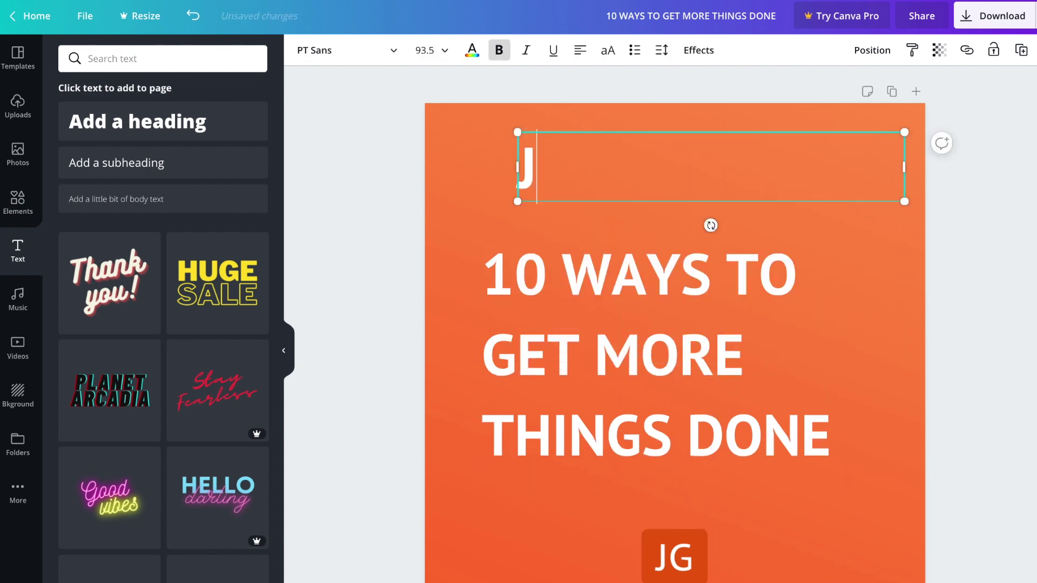
text(OE GANNON)
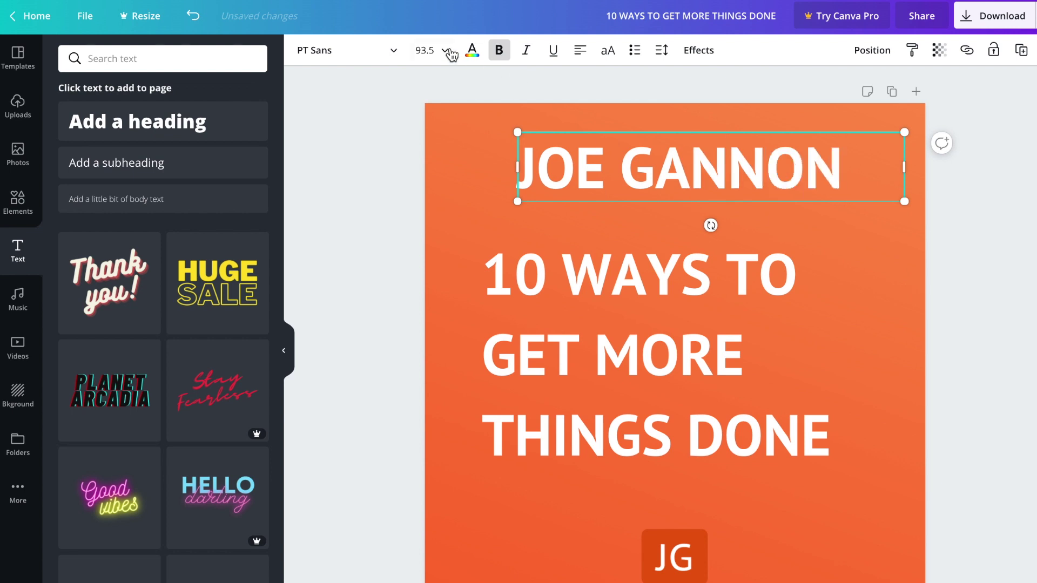
click(450, 53)
scroll(453, 238, down, 4)
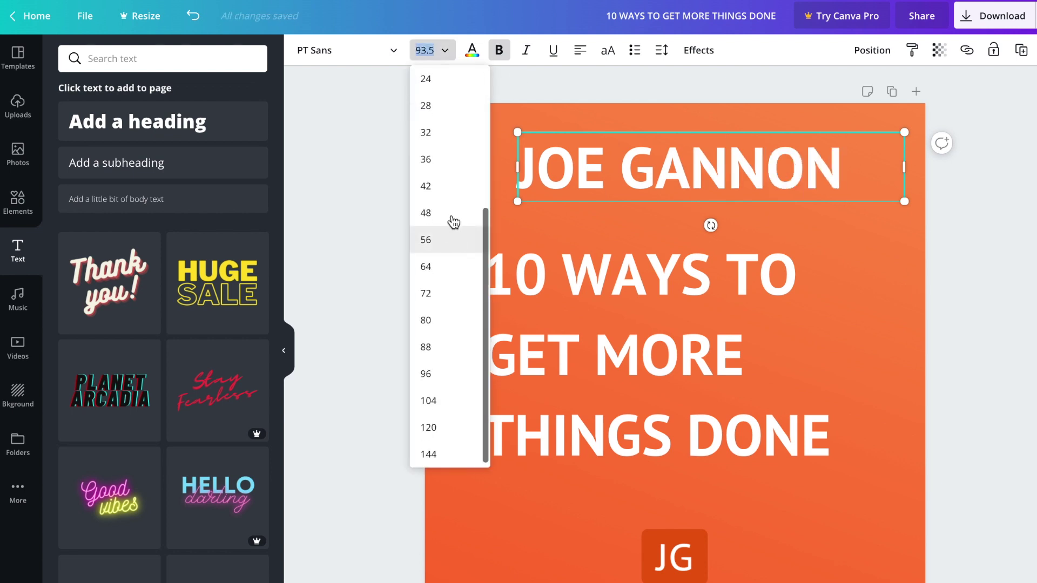
click(452, 186)
Shrink the name caption, move it to the bottom-left, and colour it black
click(838, 183)
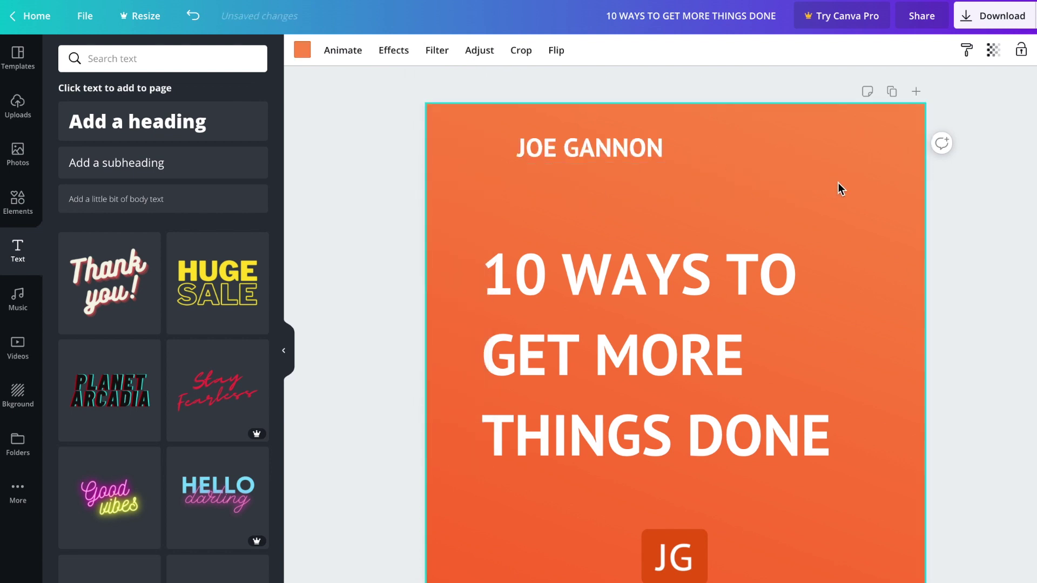
click(693, 152)
drag(822, 133, 769, 143)
drag(652, 174, 509, 574)
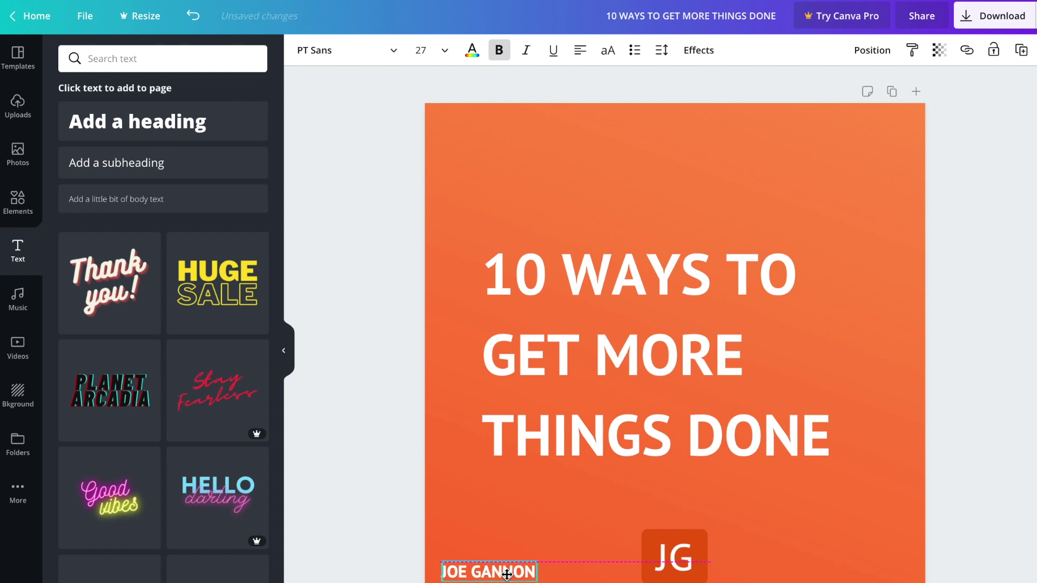
click(472, 50)
click(71, 303)
click(323, 502)
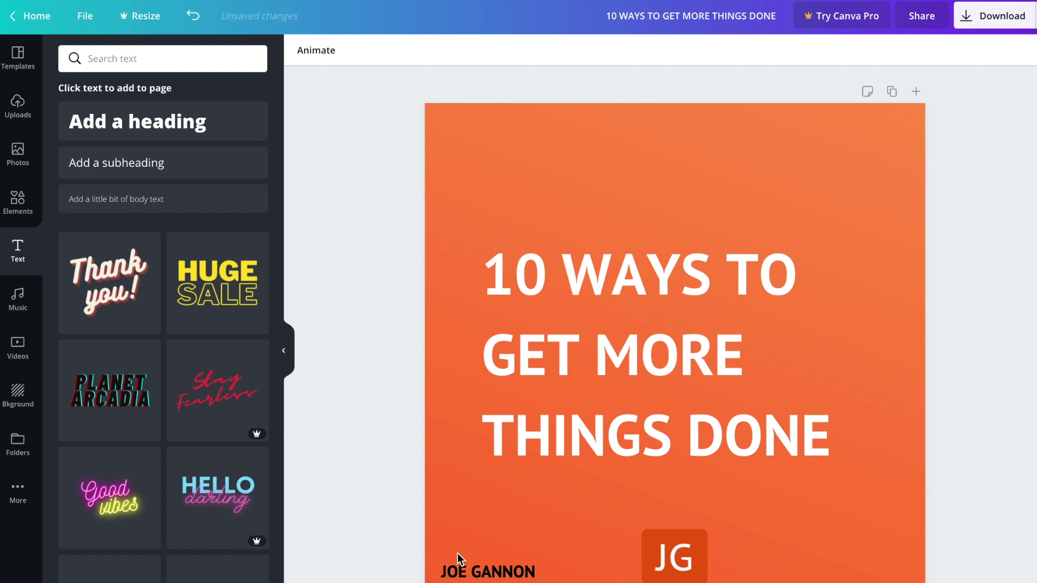
click(486, 571)
drag(487, 571, 495, 572)
click(380, 476)
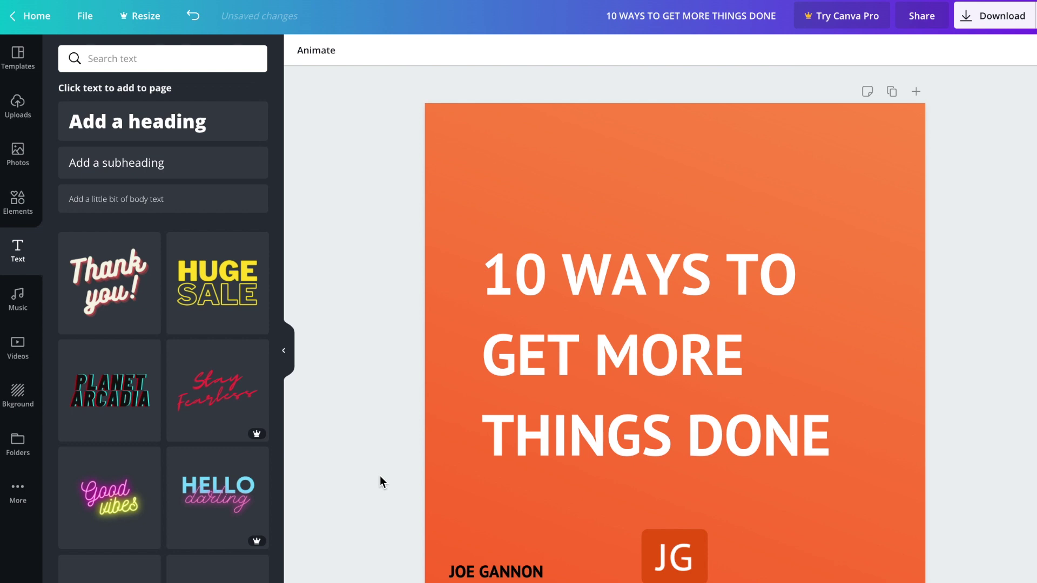
With the title selected, open and close the browser's emoji and symbols picker
click(685, 386)
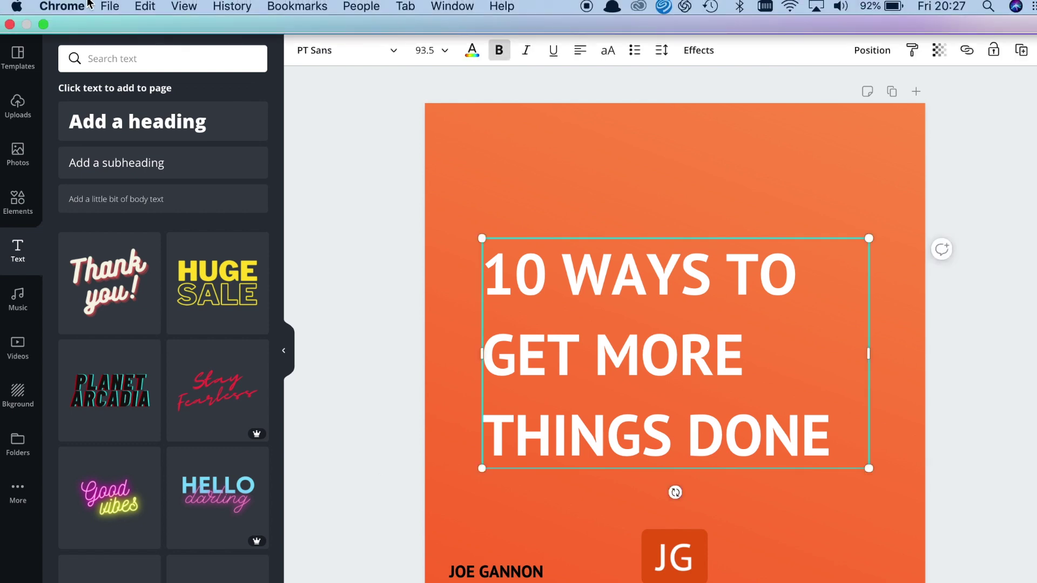
click(145, 6)
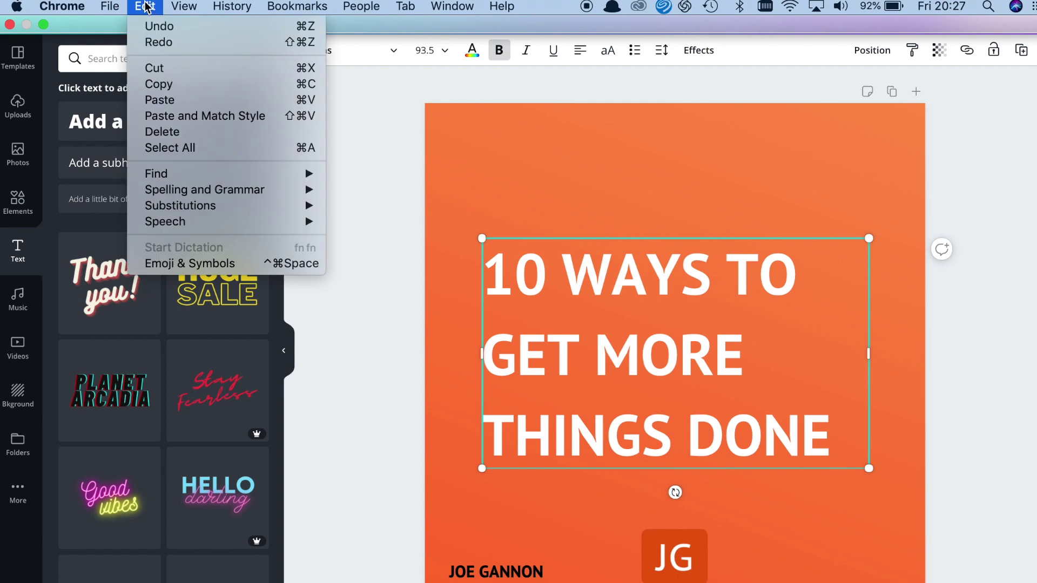
click(193, 263)
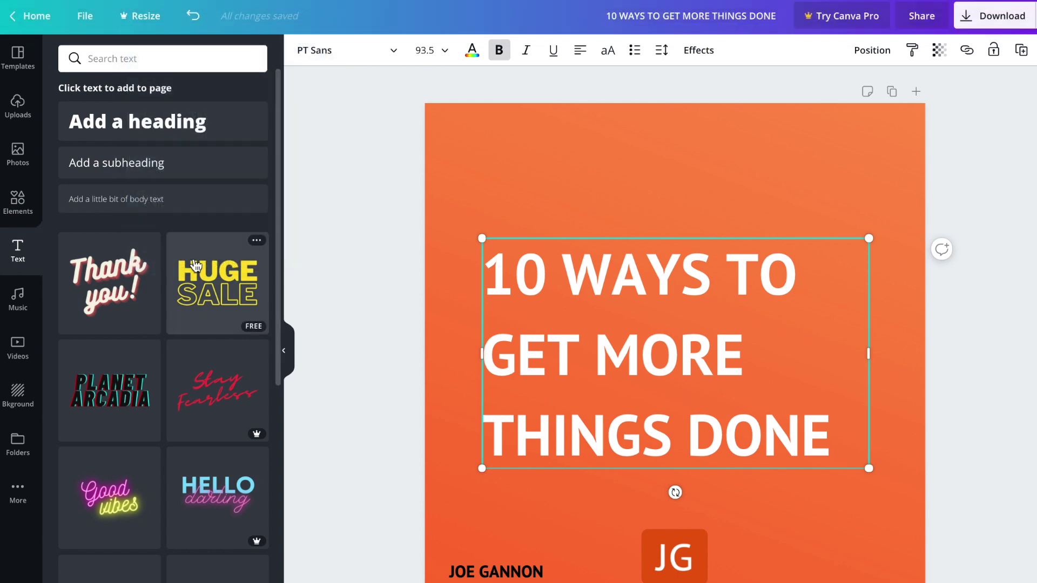
click(426, 183)
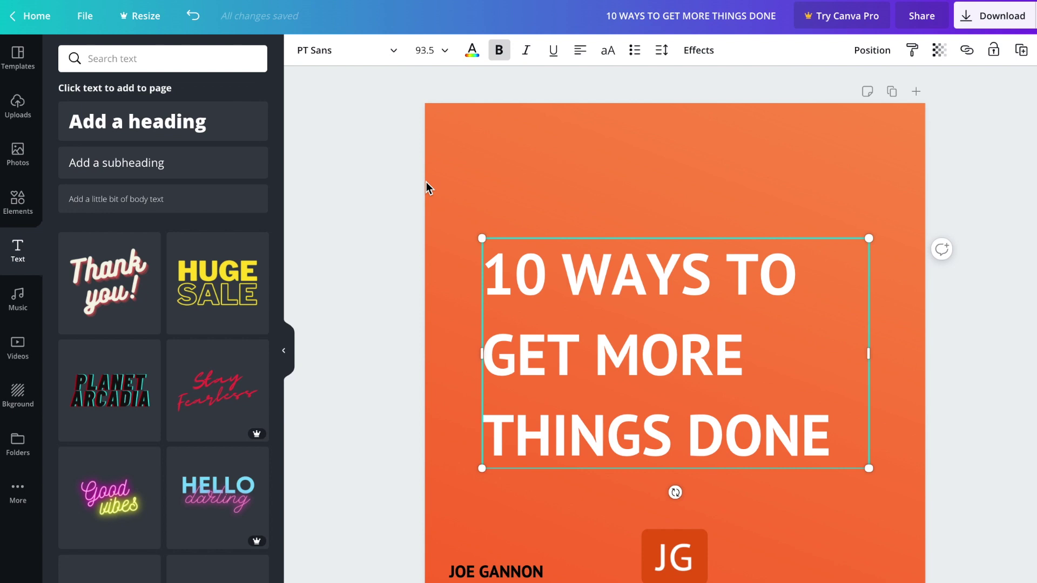
Search the Elements library for 'checklist'
click(18, 156)
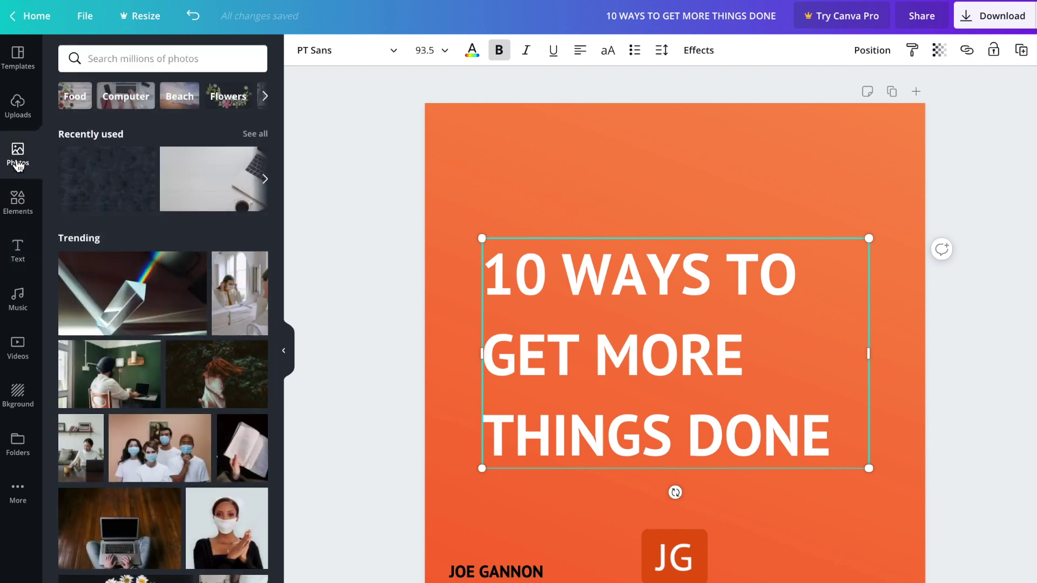
click(18, 204)
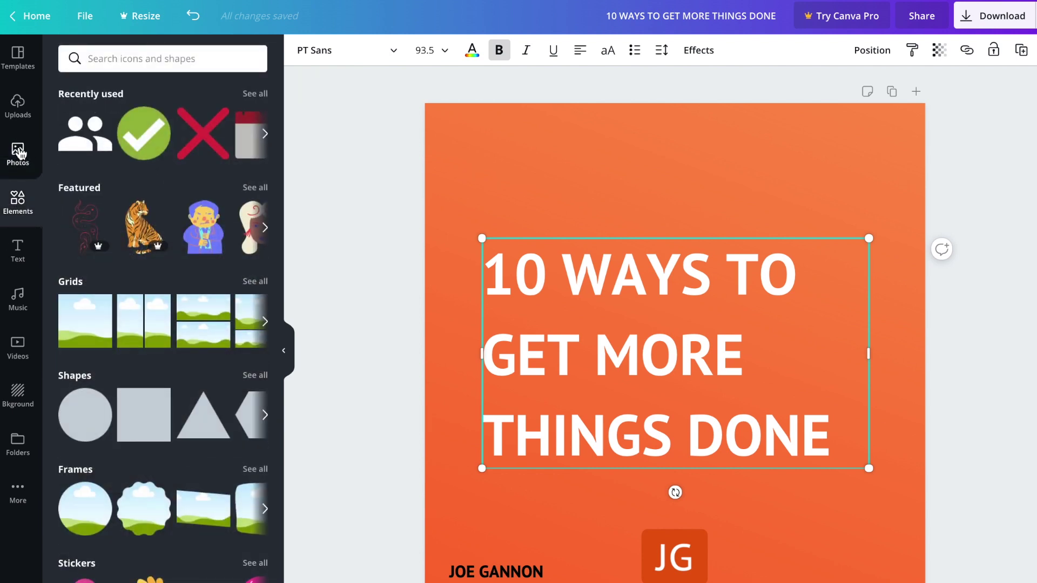
click(18, 154)
click(17, 201)
click(137, 59)
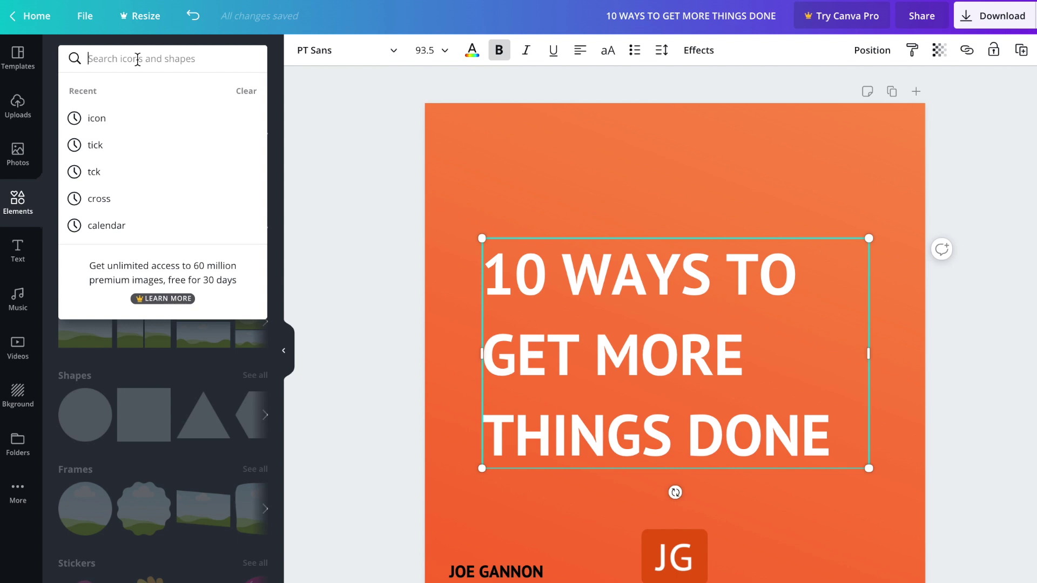
text(checklis)
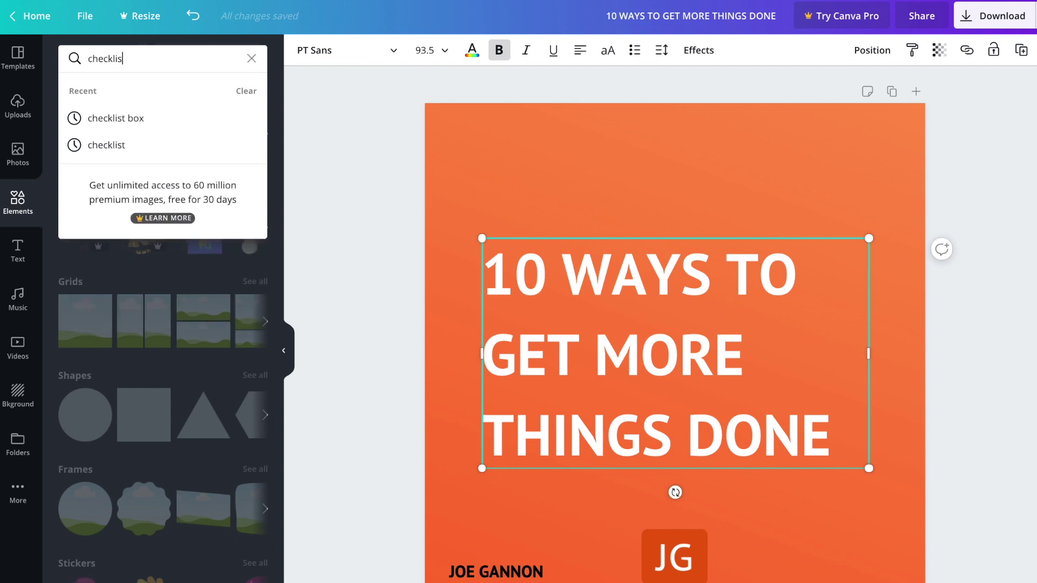
text(t)
key(Return)
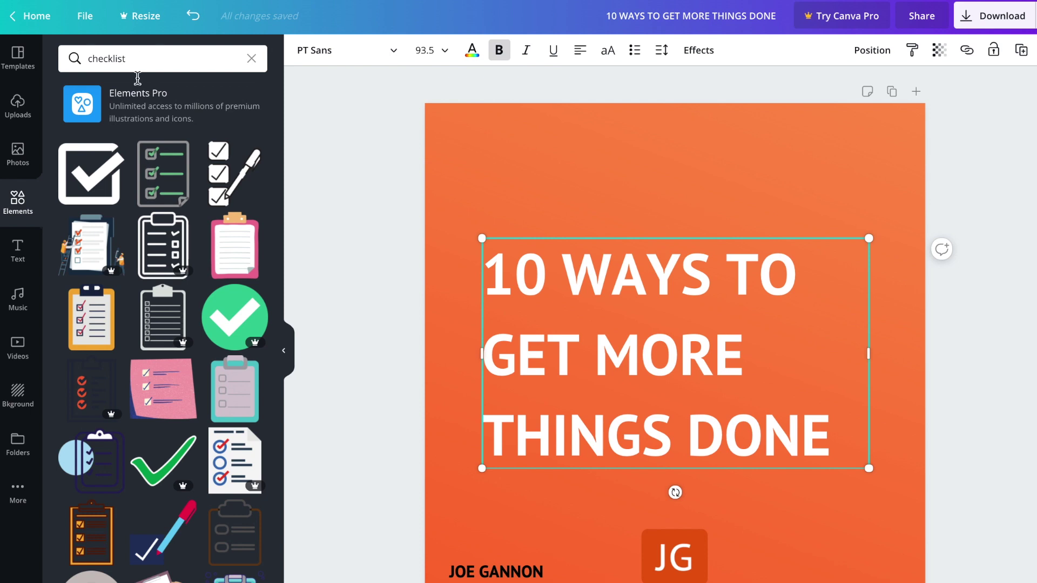
Add the orange clipboard checklist, resize it, and position it at the page's right edge
click(108, 323)
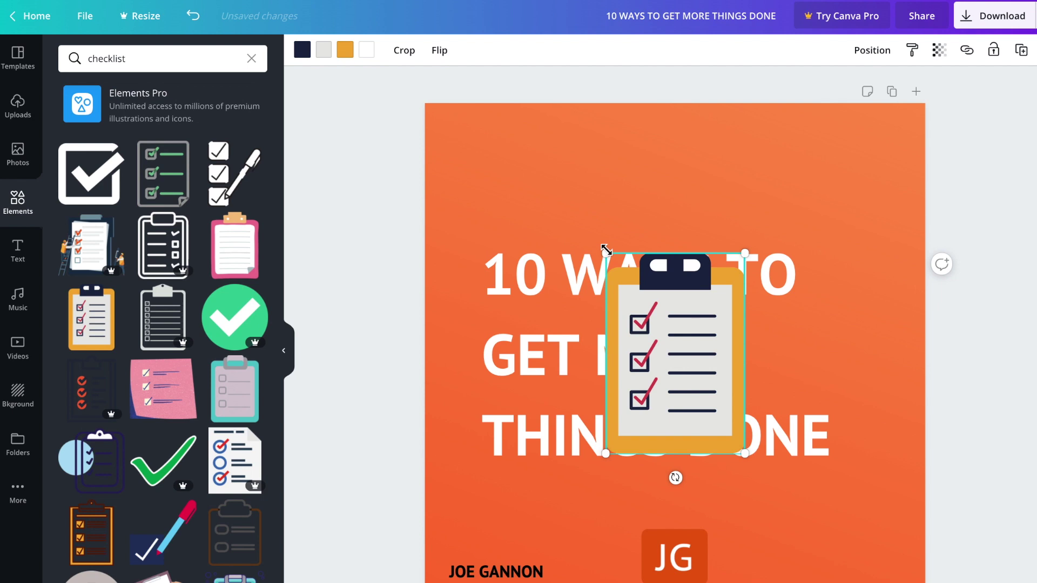
drag(551, 208, 601, 272)
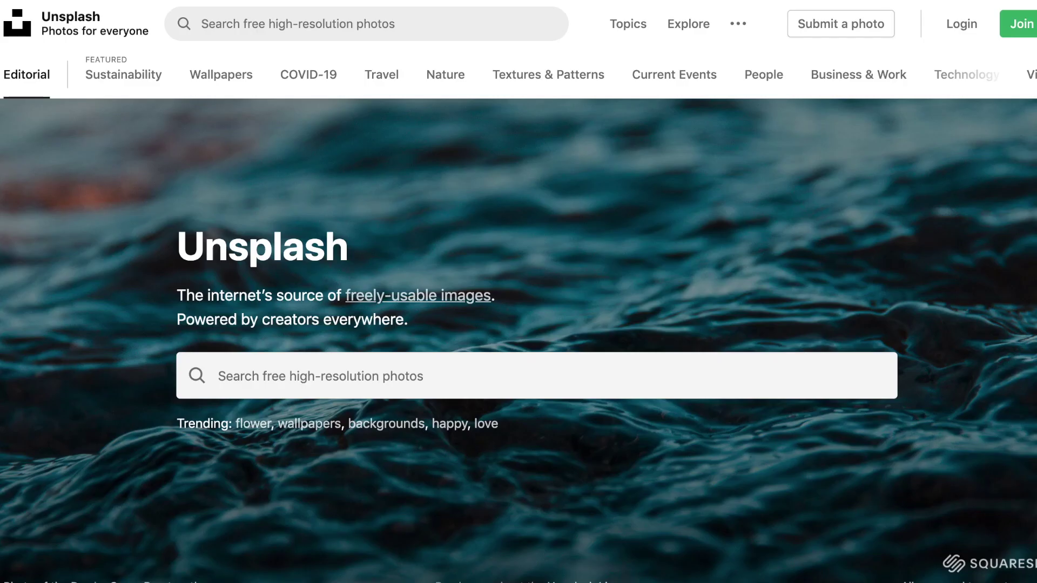
scroll(518, 339, down, 8)
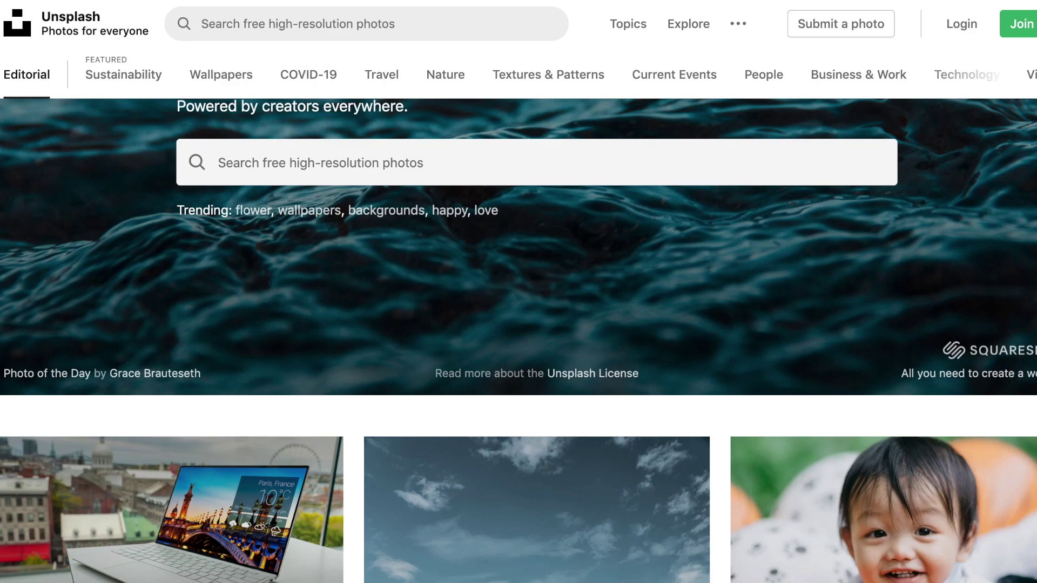
scroll(519, 339, down, 10)
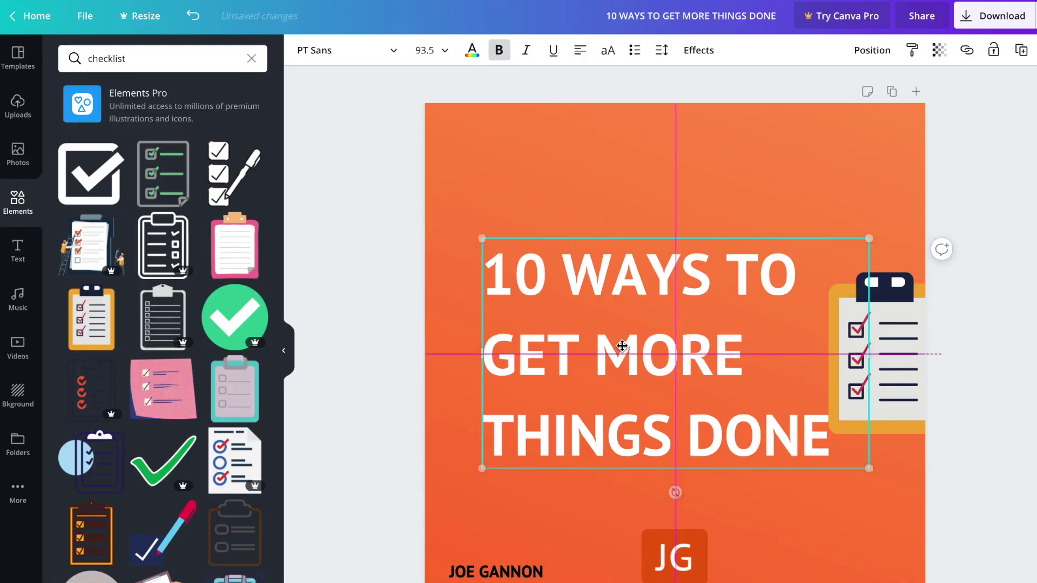
drag(621, 347, 617, 346)
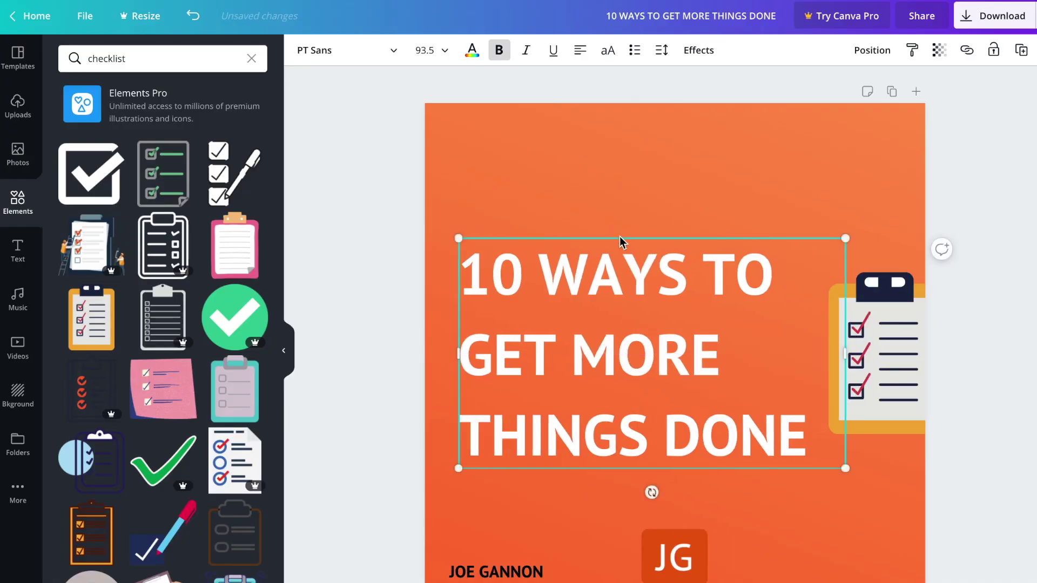
Nudge the title text box slightly upward on the page
click(643, 179)
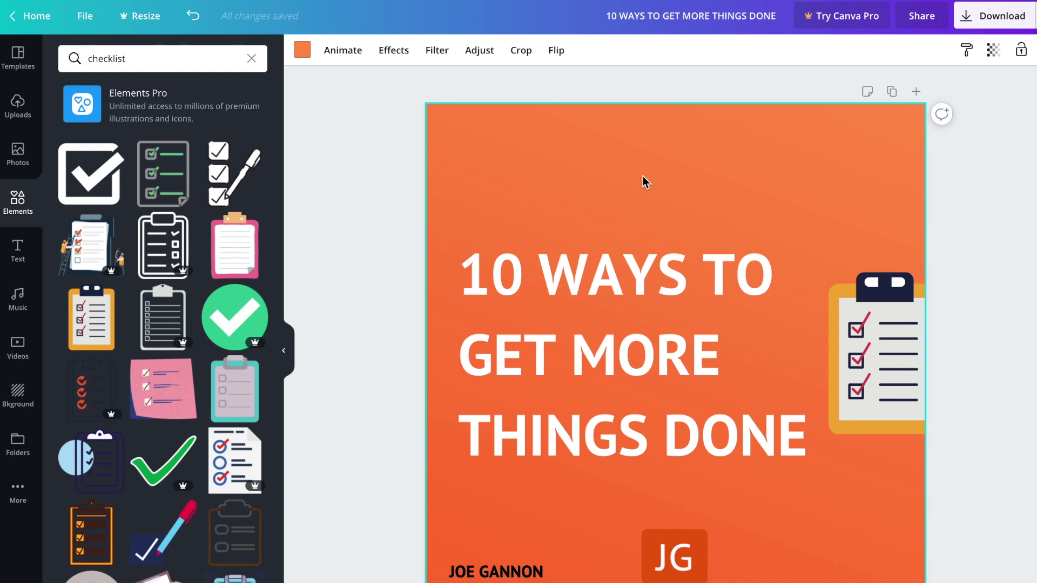
click(637, 273)
drag(637, 281, 636, 276)
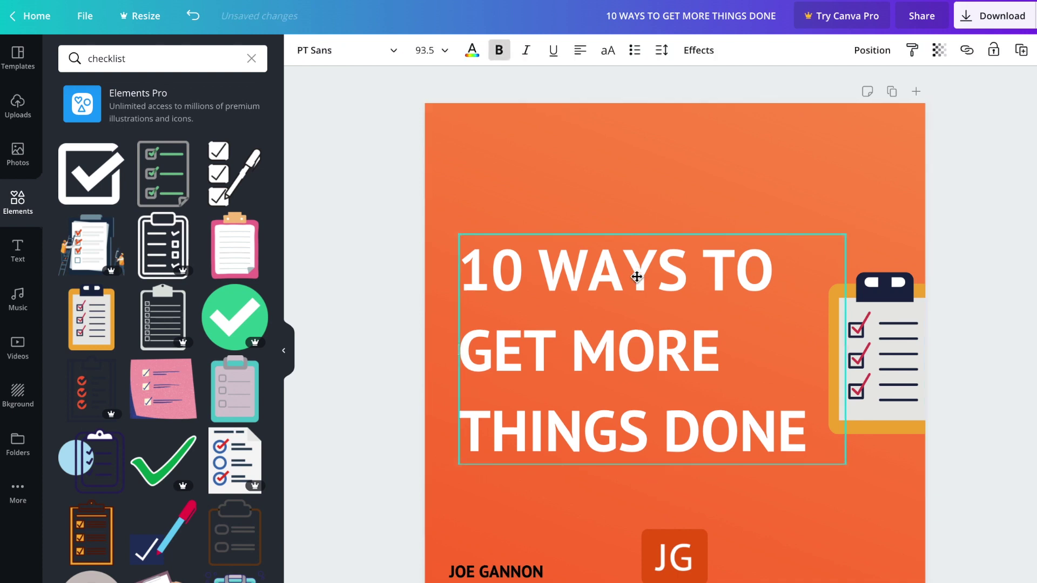
click(637, 199)
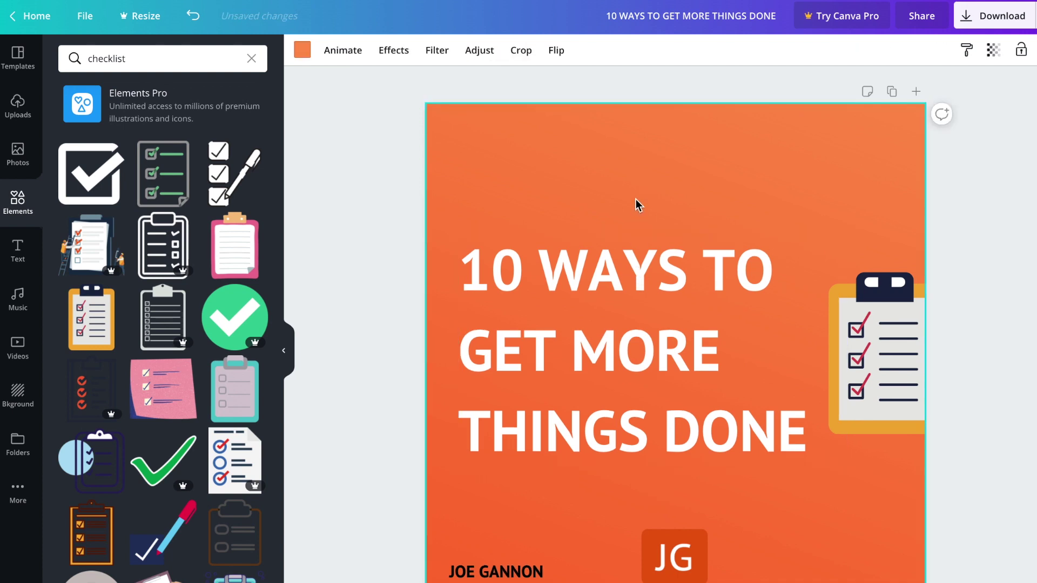
click(1001, 234)
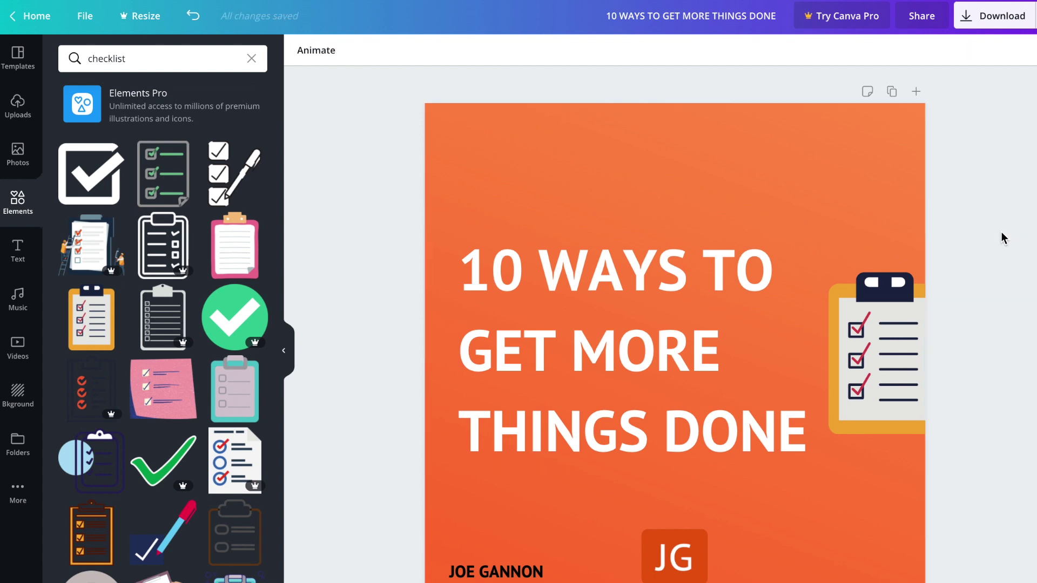
Duplicate the title page to create Page 2
click(892, 95)
scroll(915, 219, up, 8)
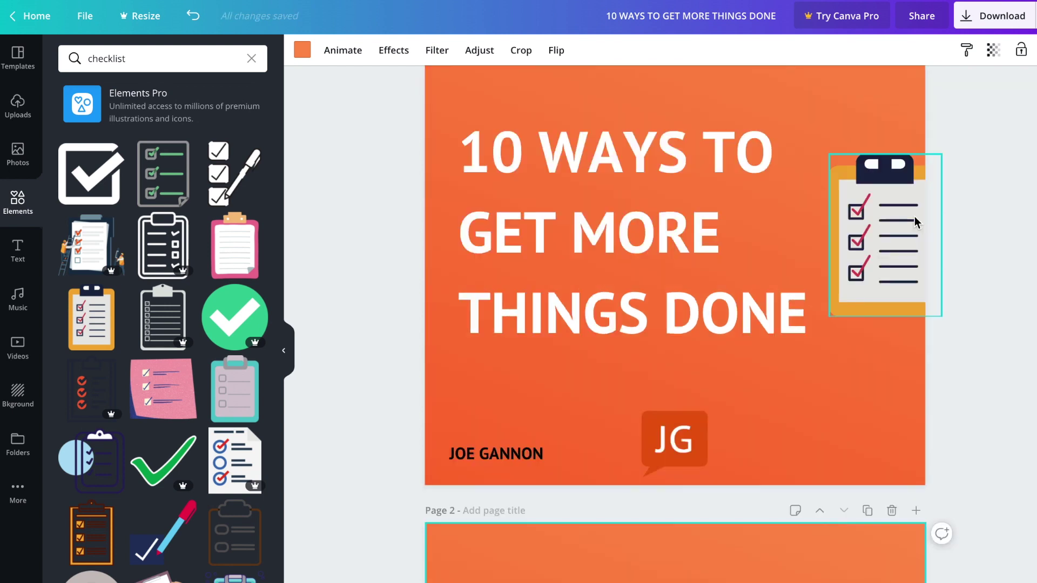
scroll(915, 219, down, 3)
scroll(914, 216, down, 5)
On Page 2, drag the clipboard graphic to the left edge and duplicate it
click(967, 404)
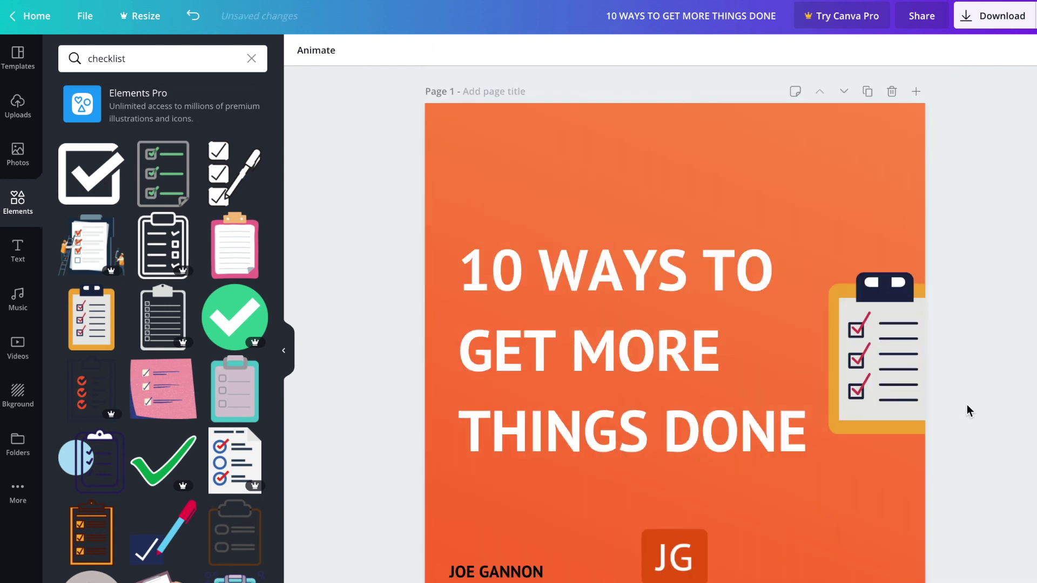
scroll(967, 404, up, 1)
scroll(967, 404, up, 8)
scroll(935, 352, down, 6)
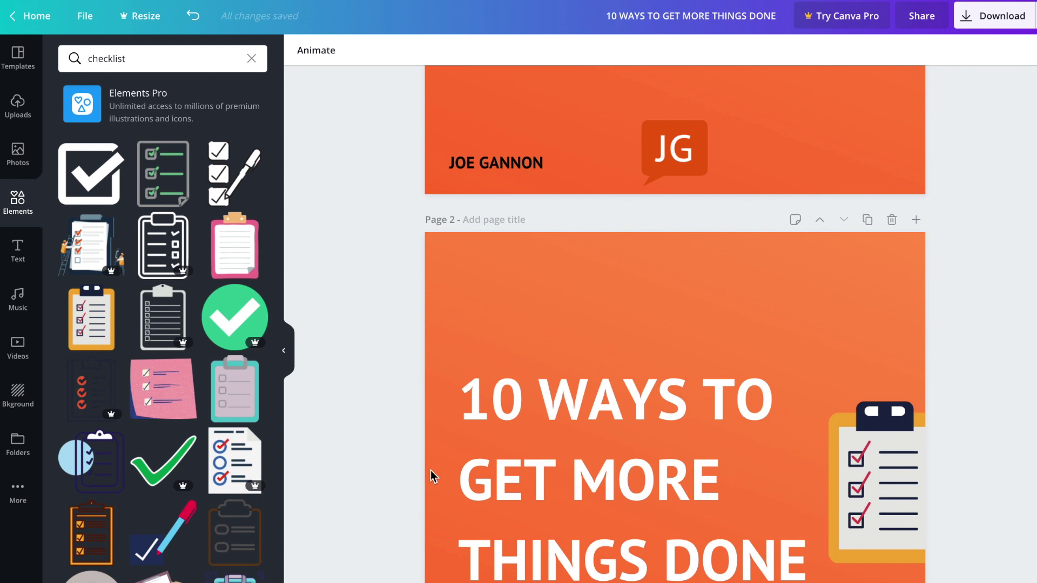
scroll(430, 471, down, 2)
drag(906, 335, 406, 356)
key(ctrl+d)
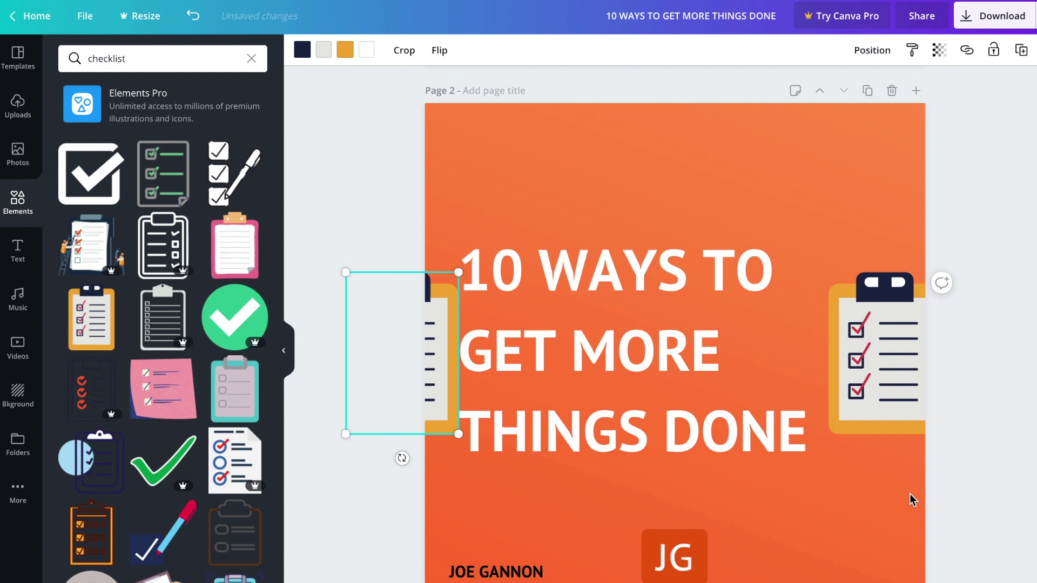
Delete the right-edge clipboard on Page 2 and centre-align the title text
click(892, 376)
key(Delete)
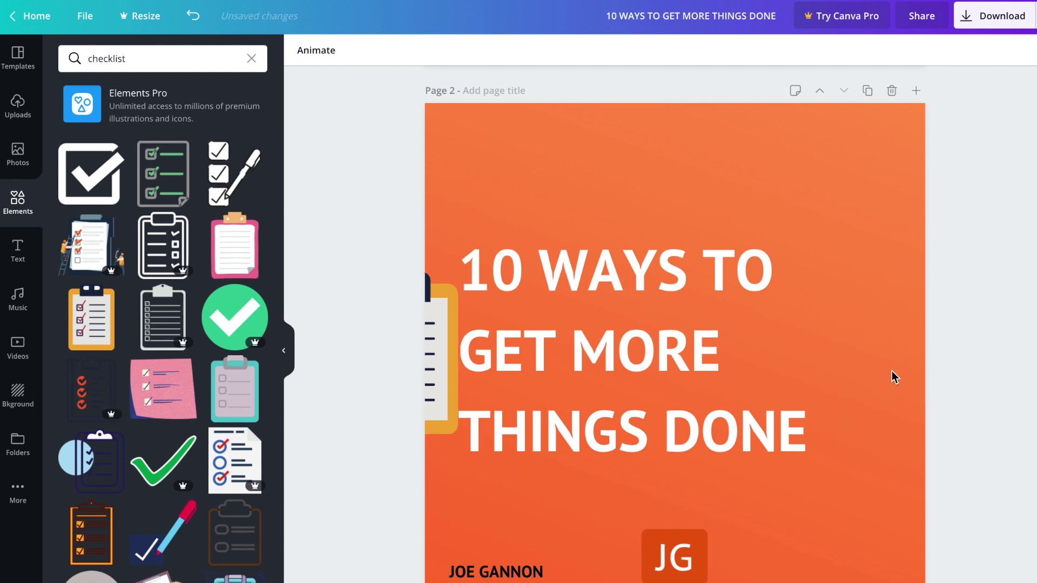
click(701, 364)
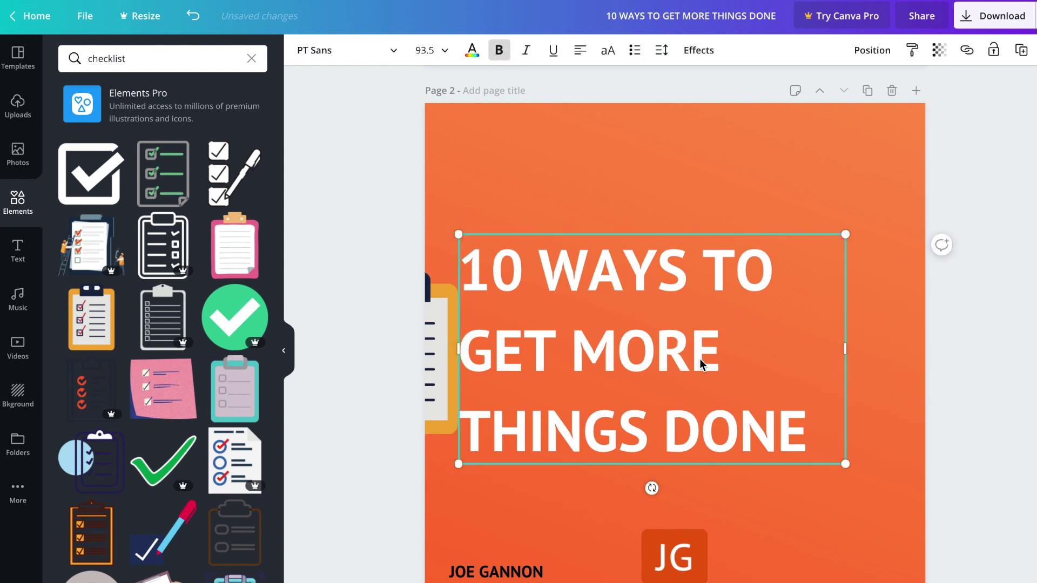
click(579, 50)
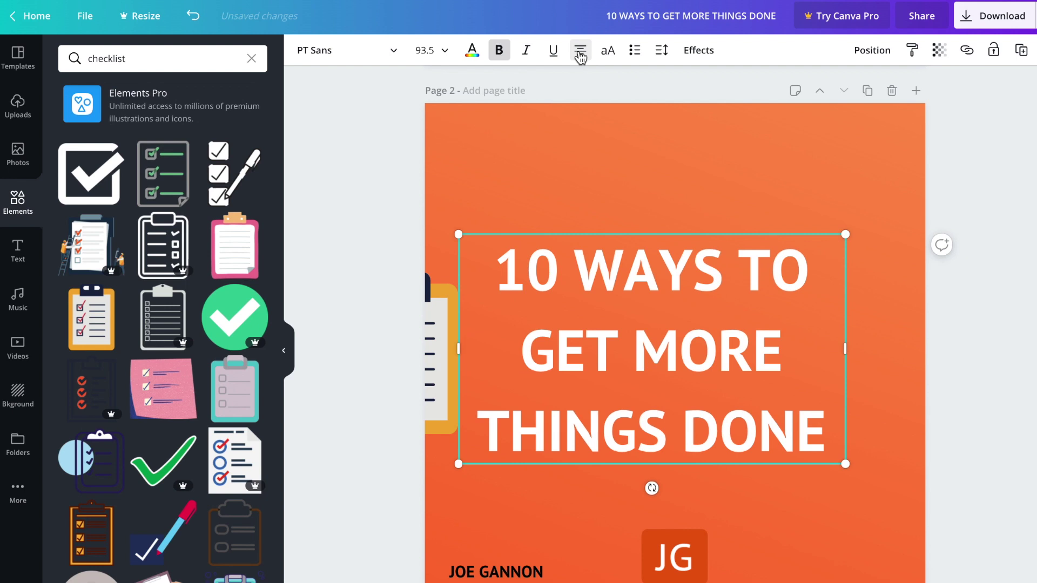
Replace the title text with '1/10' followed by a new line
double_click(667, 267)
triple_click(667, 317)
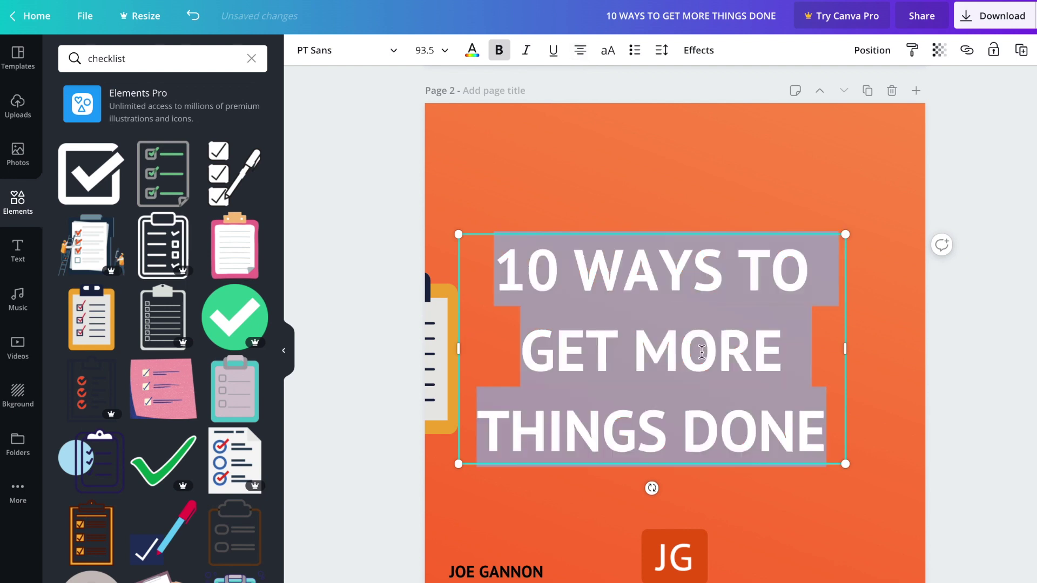
text(1/10)
key(Return)
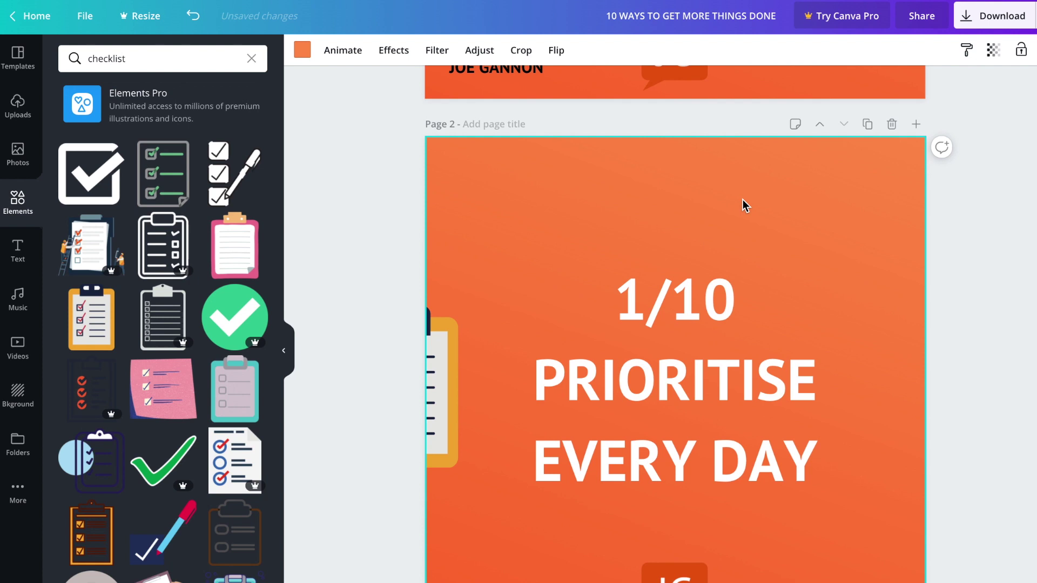
Move the blue clipboard to Page 2's right edge and shrink it to about 217 × 309
scroll(742, 206, up, 8)
scroll(811, 280, down, 3)
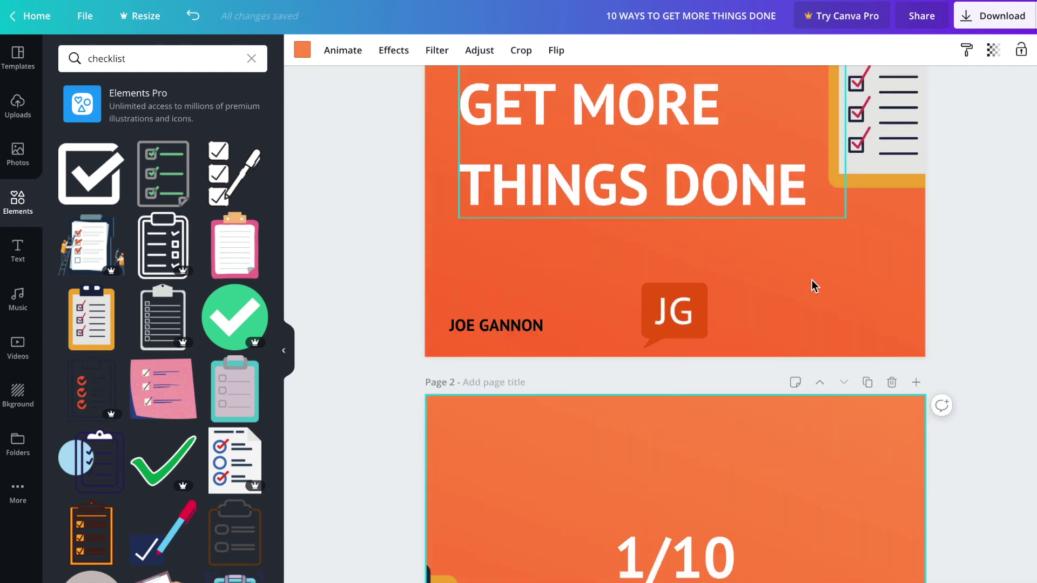
scroll(811, 279, down, 5)
scroll(909, 306, up, 1)
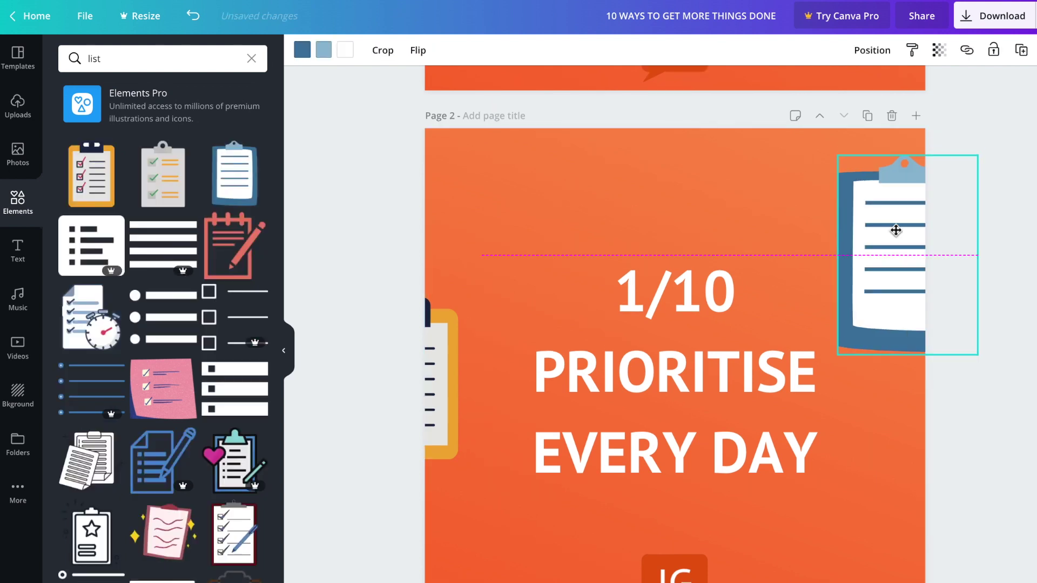
drag(897, 231, 882, 207)
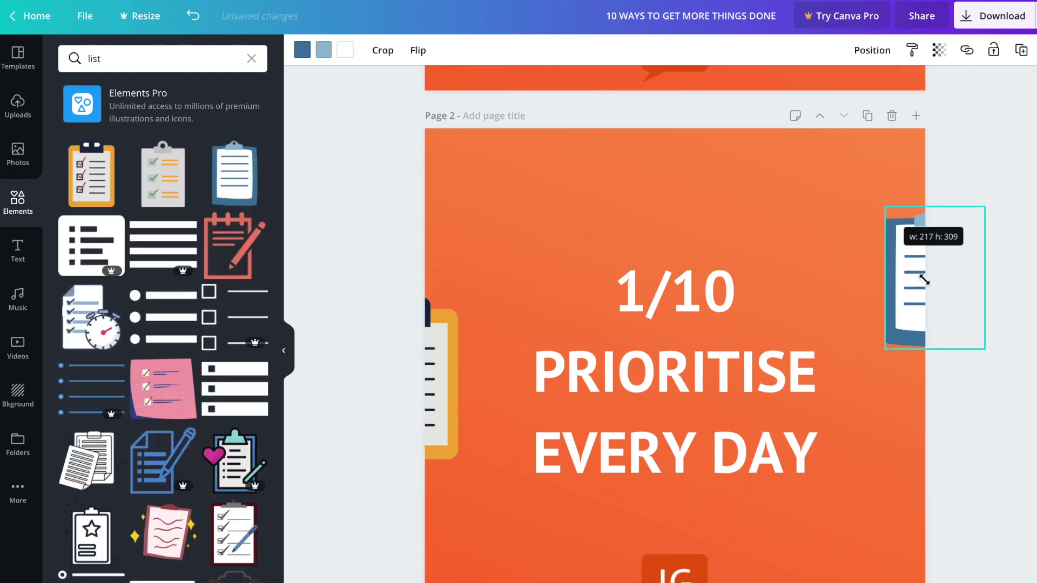
drag(924, 280, 900, 259)
scroll(997, 393, down, 1)
click(997, 393)
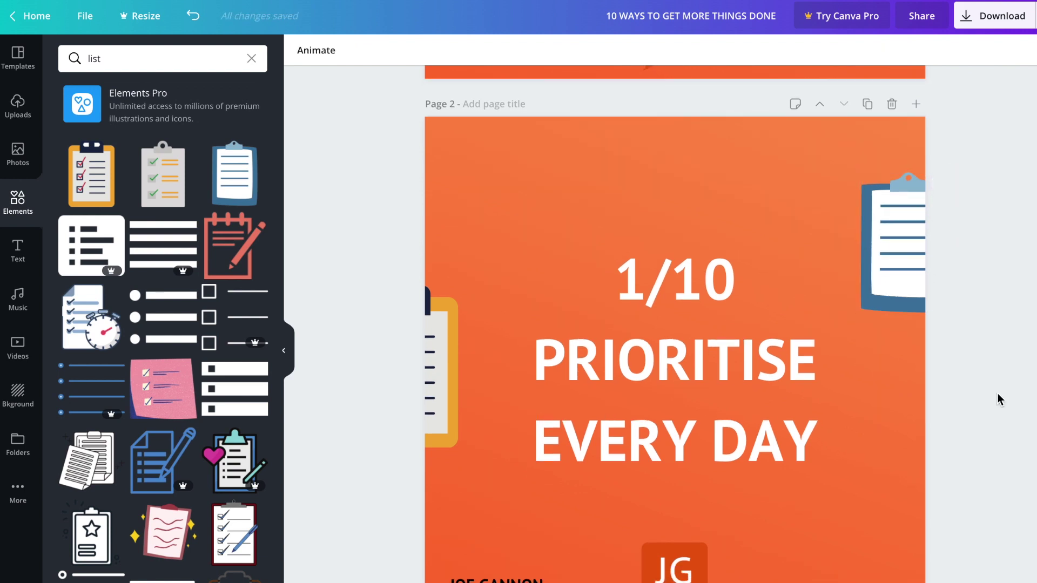
Duplicate Page 2 and place a pasted copy of the clipboard at the new page's left edge
click(869, 104)
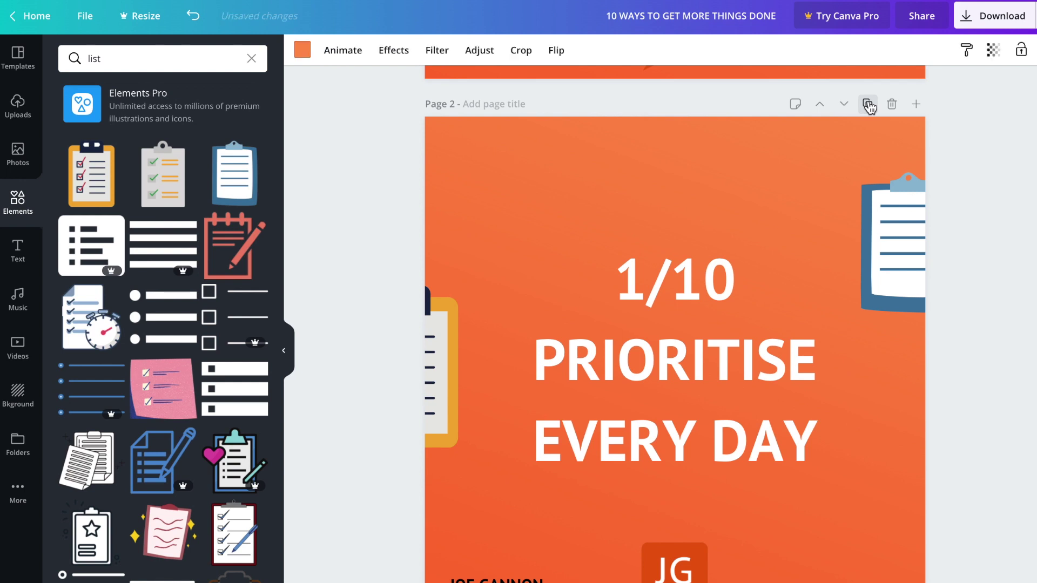
click(890, 212)
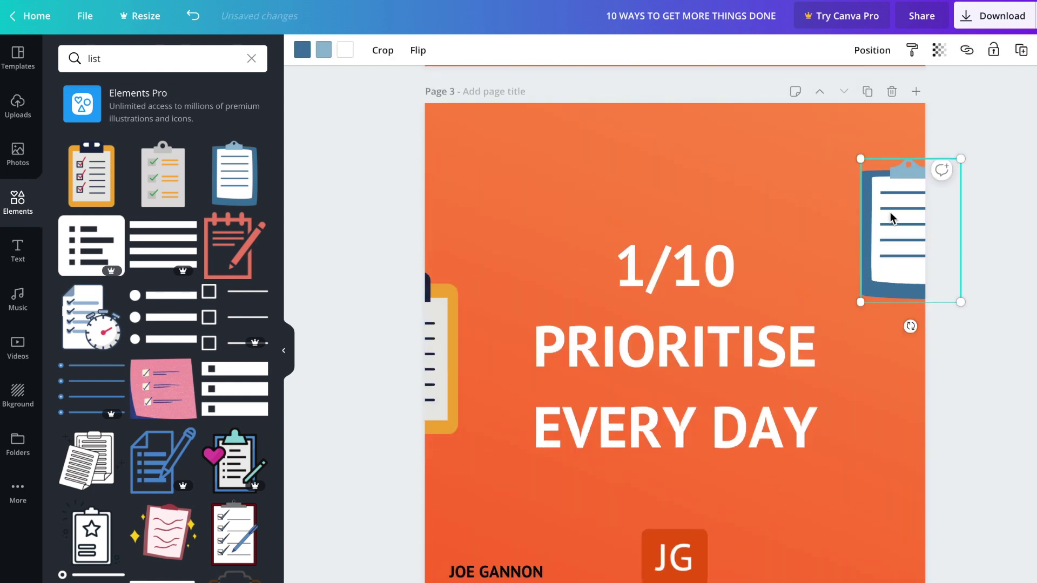
click(427, 328)
key(Delete)
key(ctrl+v)
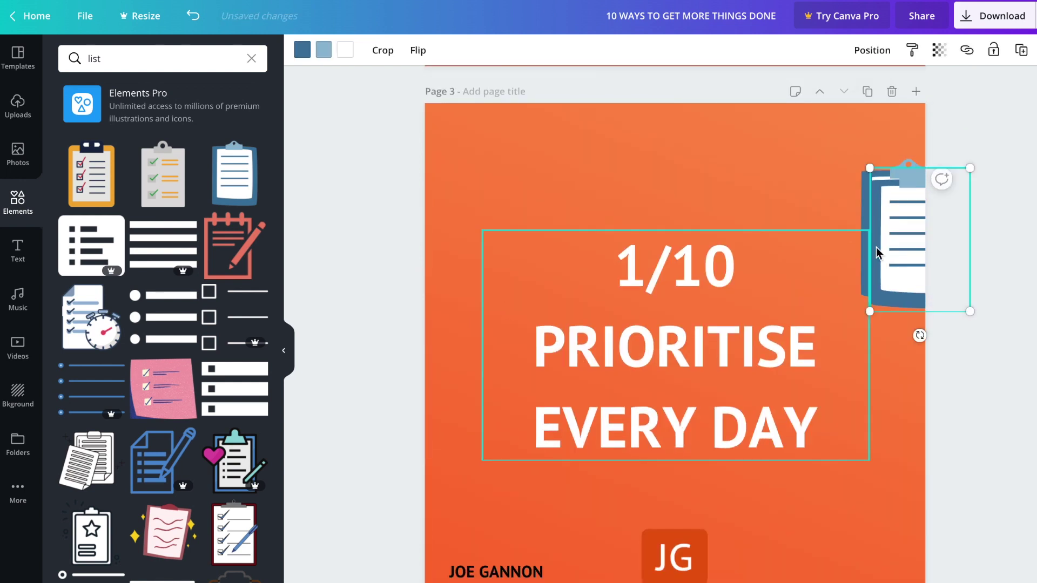
drag(916, 236, 427, 235)
click(502, 157)
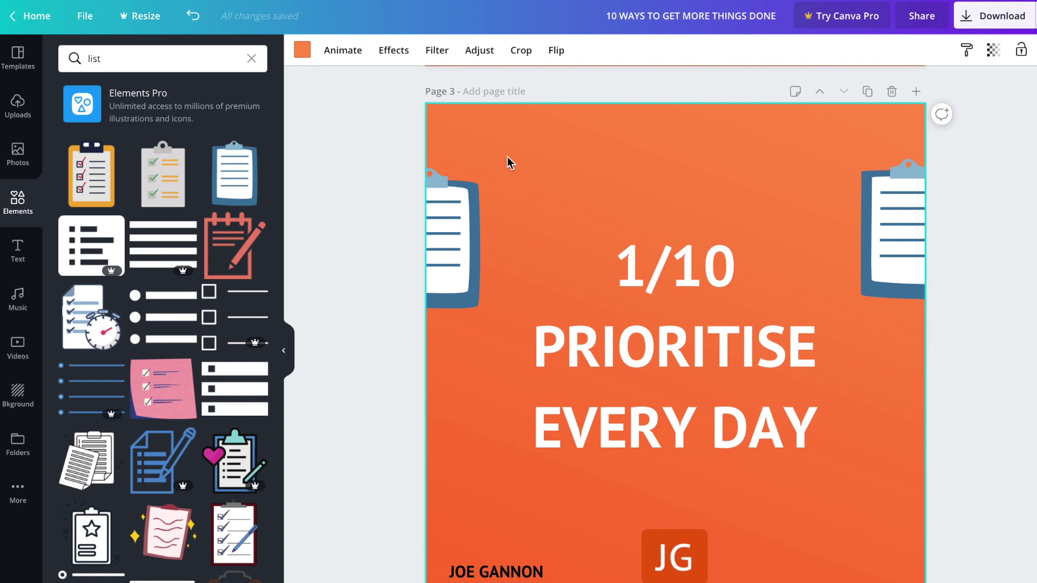
Renumber the counter to 2/10 and overwrite the title with 'TEXT'
click(629, 264)
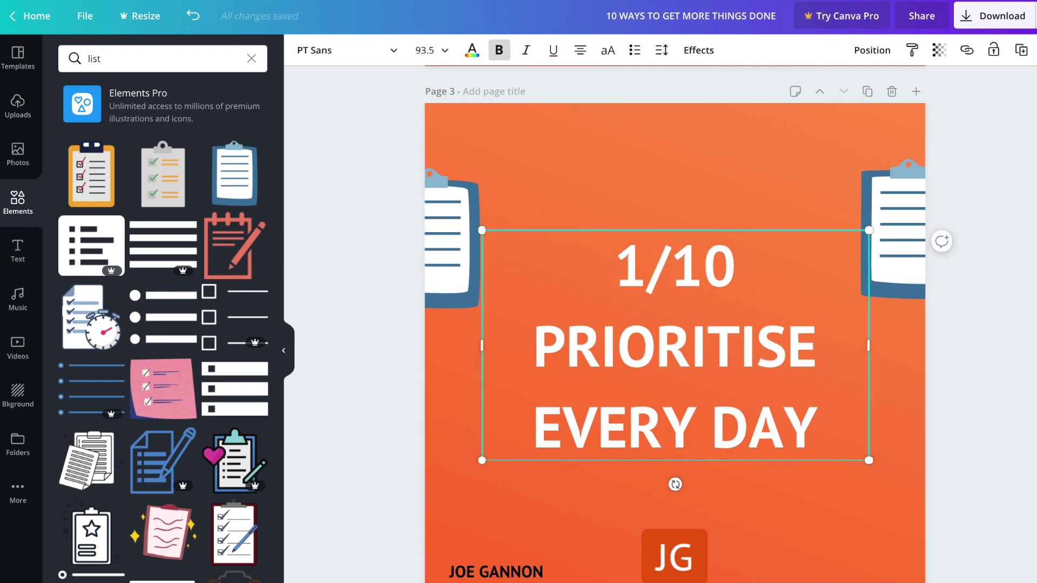
key(Delete)
text(2)
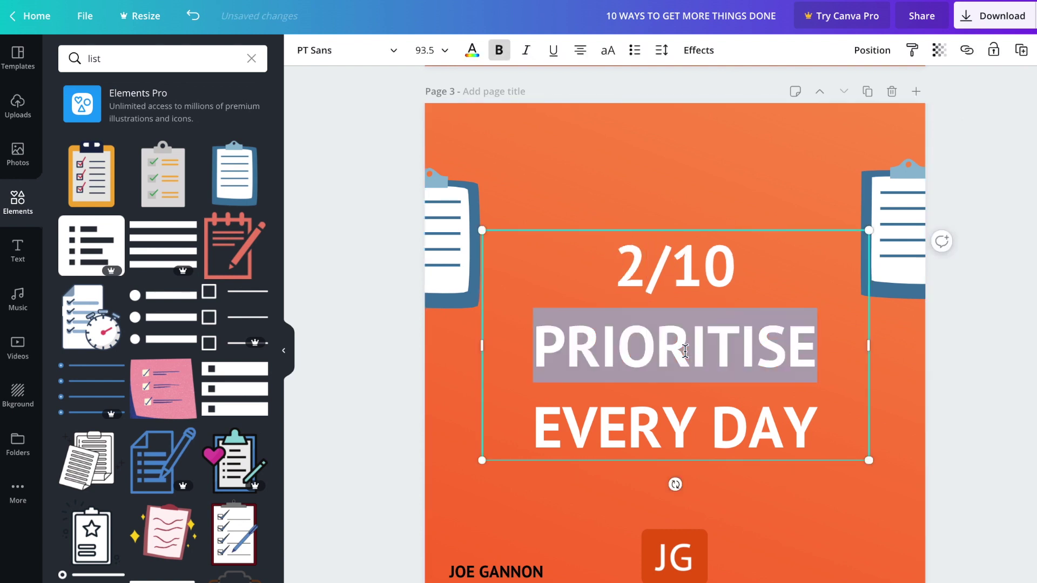
triple_click(685, 351)
text(TEXT)
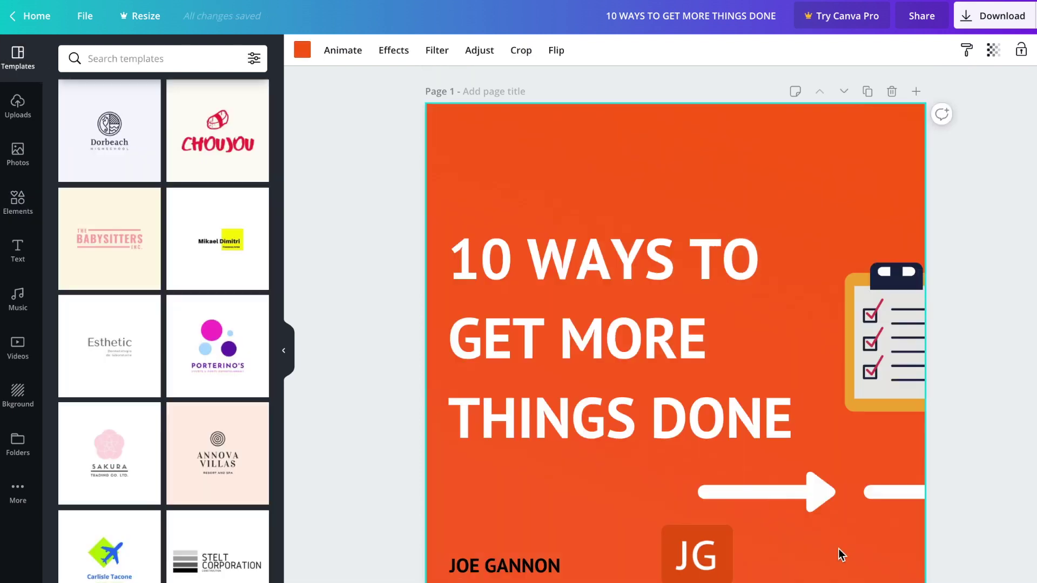
Search Elements for 'arrow', add a teal arrow, recolour it white, then delete it
click(803, 511)
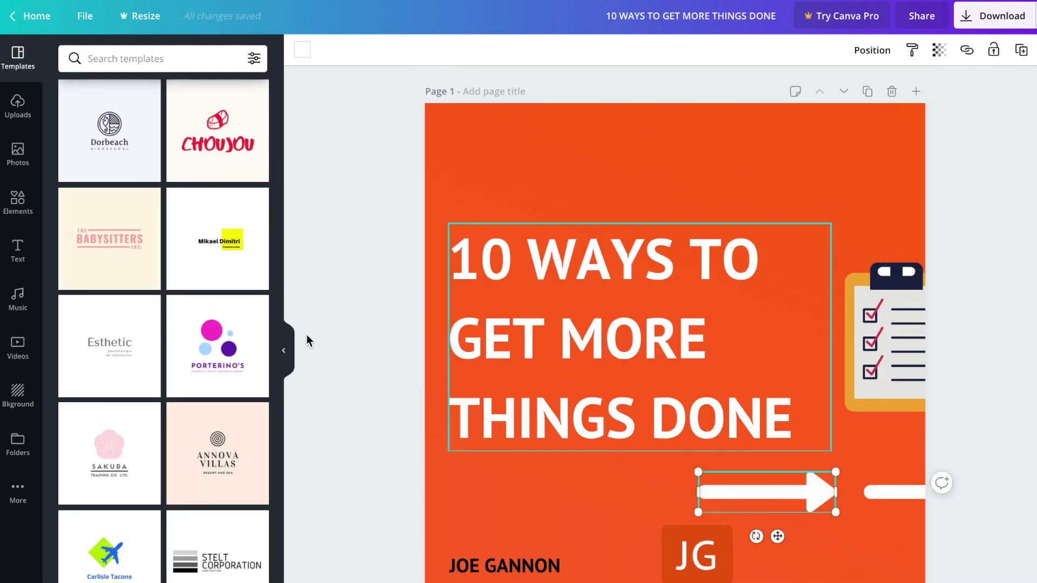
click(8, 222)
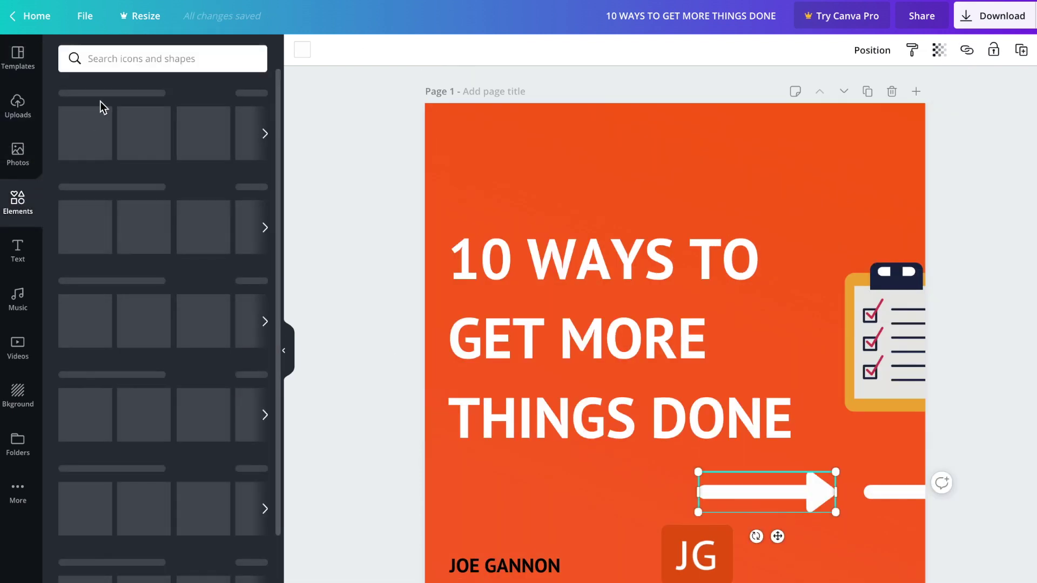
click(132, 58)
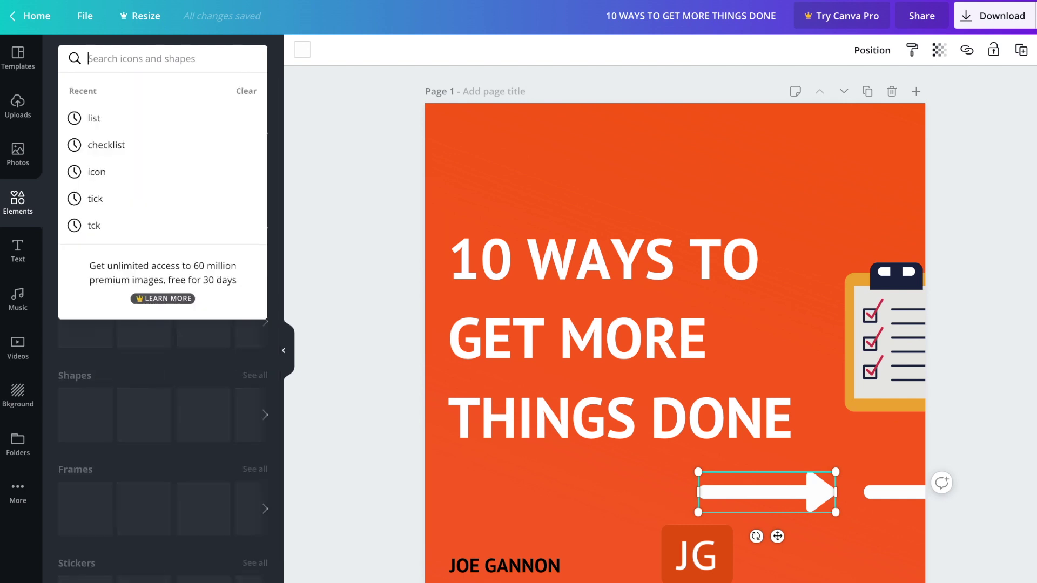
text(arrow)
key(Return)
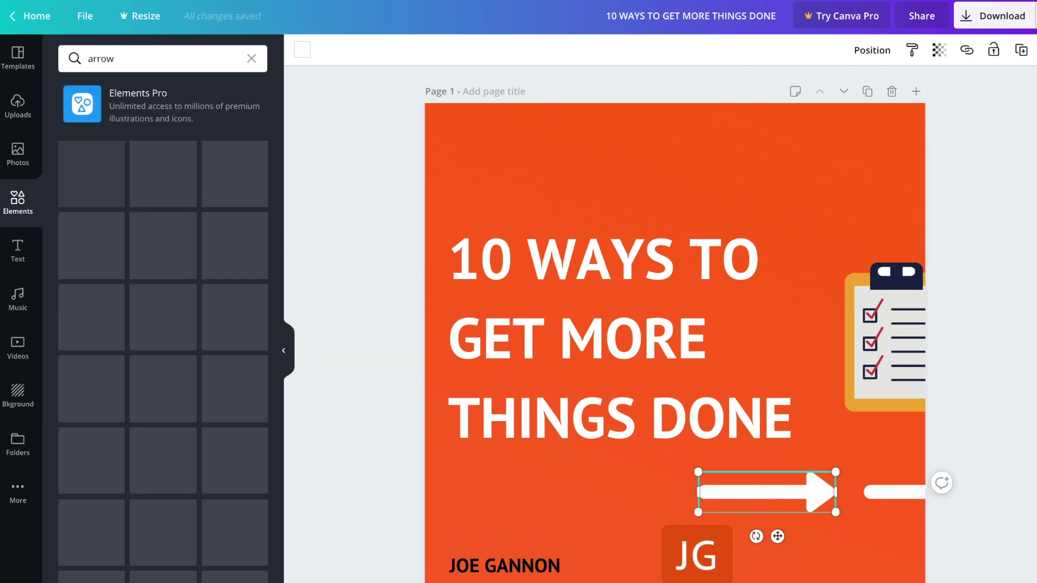
scroll(203, 324, down, 2)
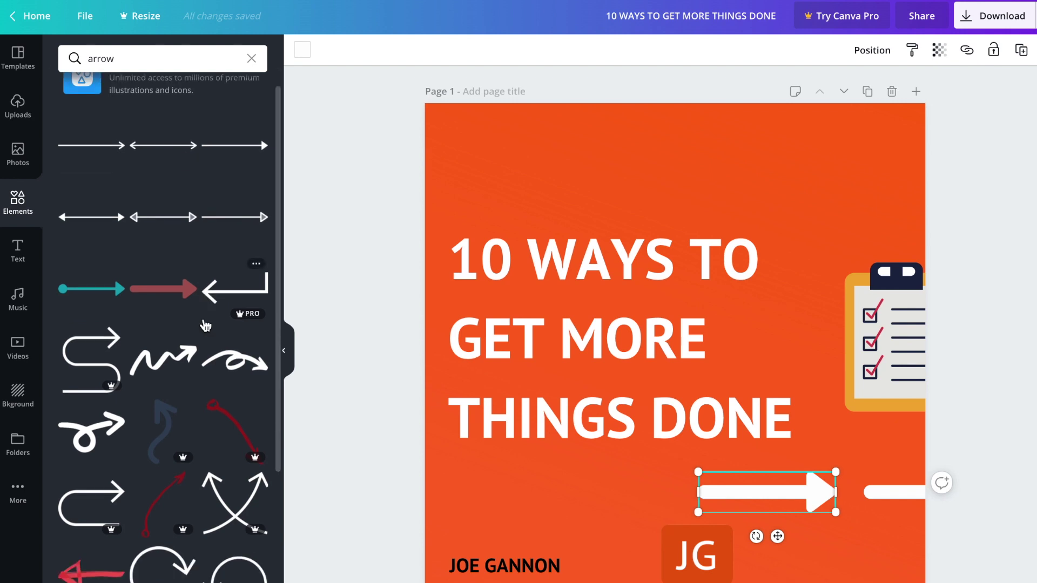
click(172, 285)
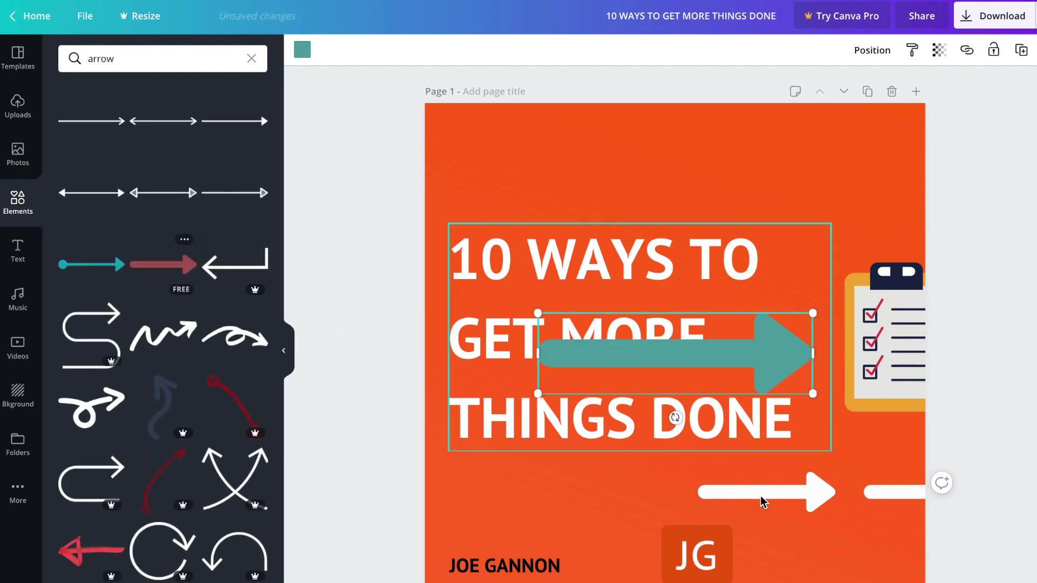
click(306, 54)
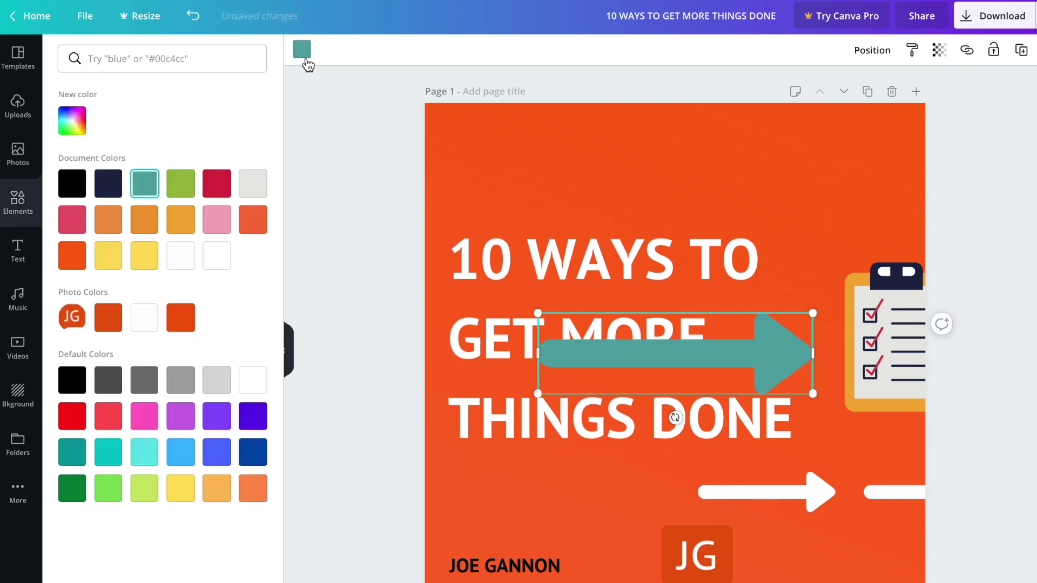
click(214, 258)
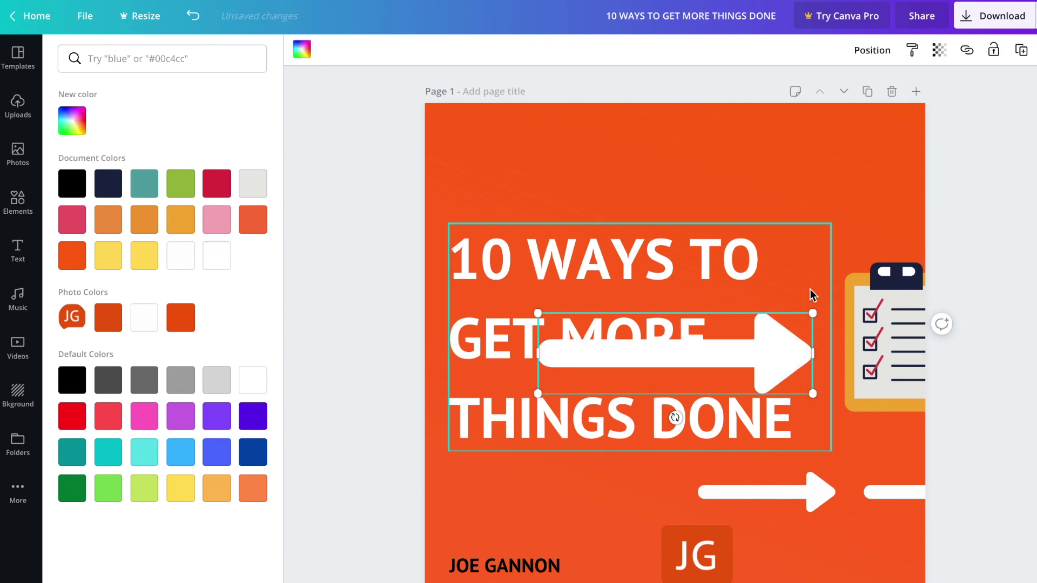
key(Delete)
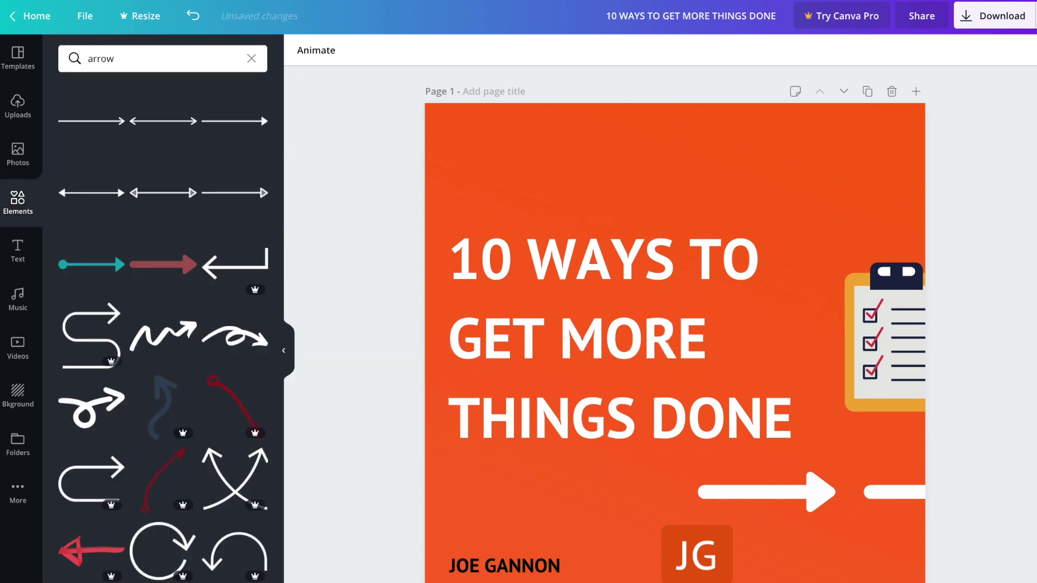
Clear the arrow search, scroll to Page 3, and search Elements for 'muscle' instead of 'arm'
click(251, 59)
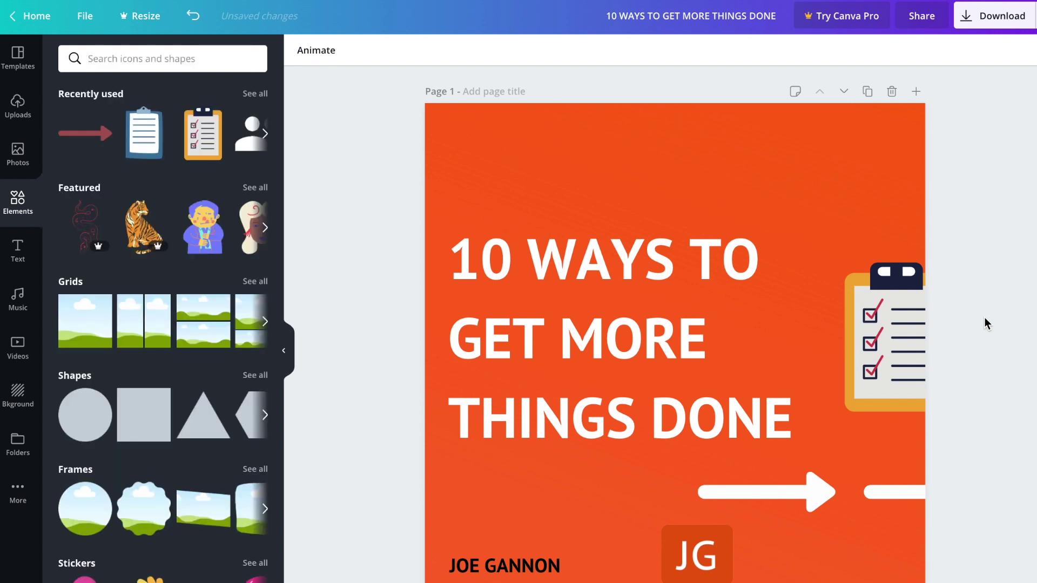
scroll(986, 316, down, 1)
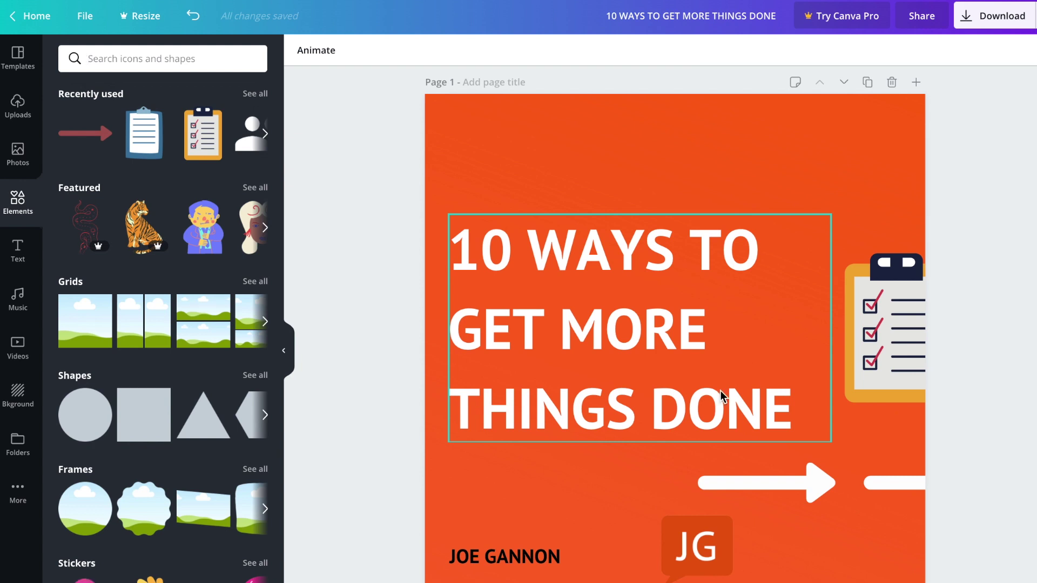
scroll(937, 389, down, 10)
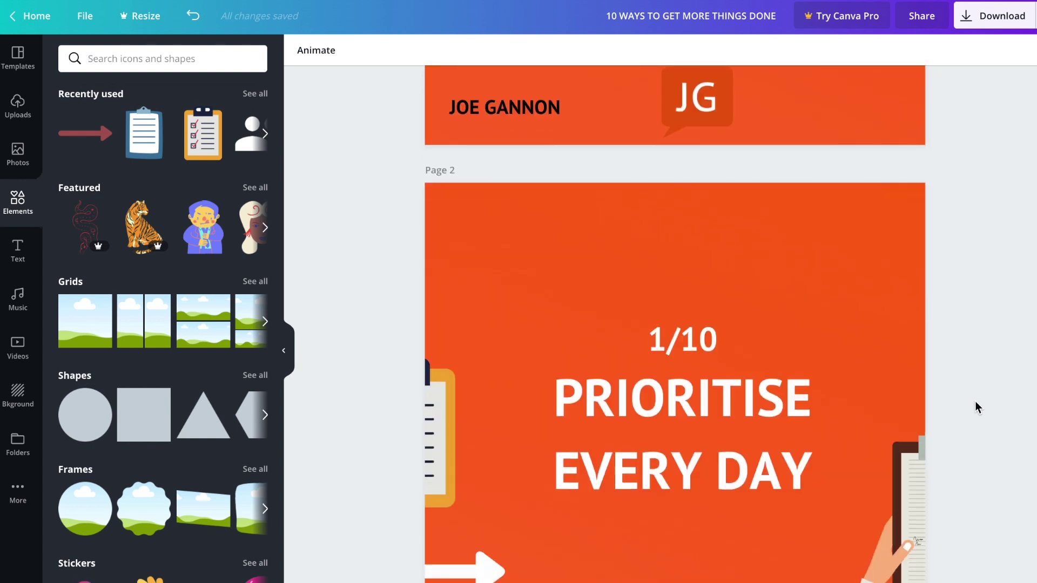
scroll(986, 350, down, 2)
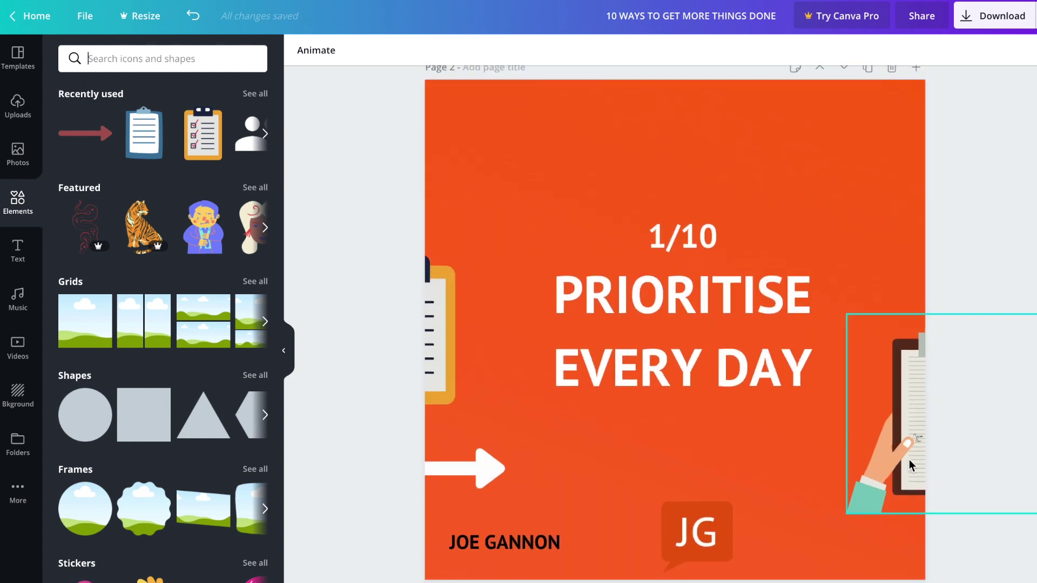
scroll(909, 482, down, 8)
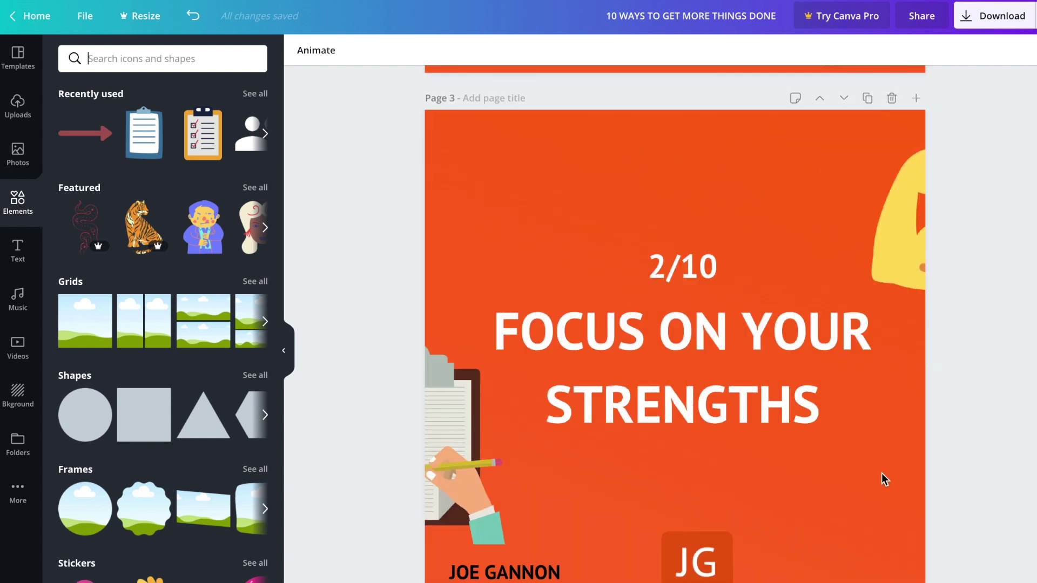
click(147, 59)
text(arm)
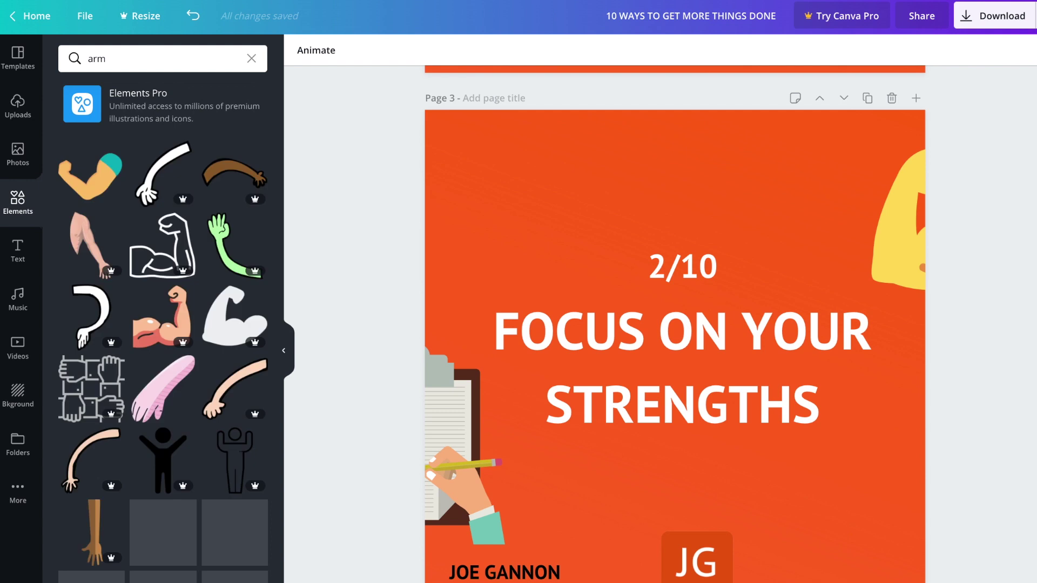
double_click(158, 64)
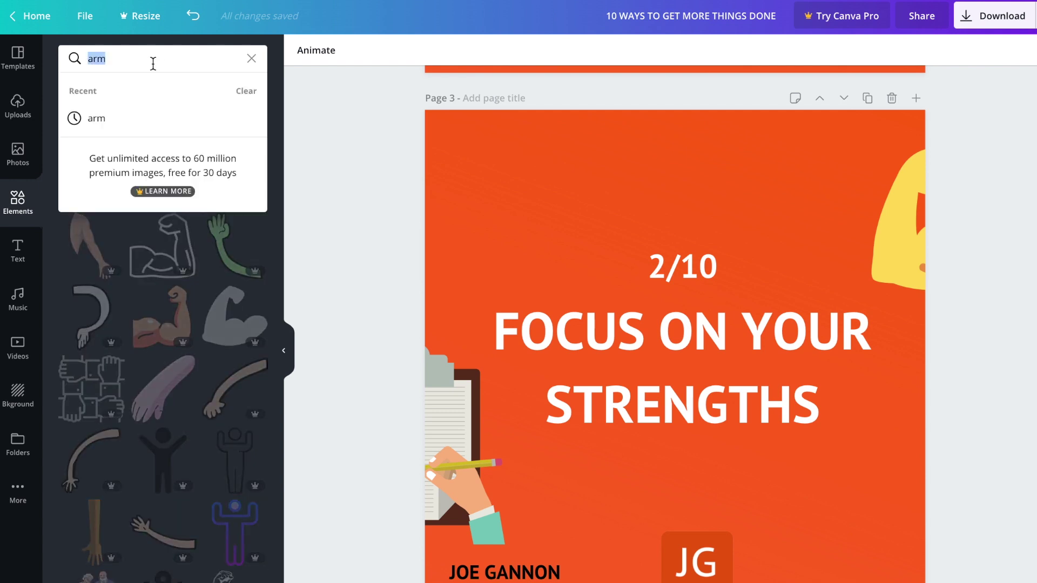
text(muscle)
key(Return)
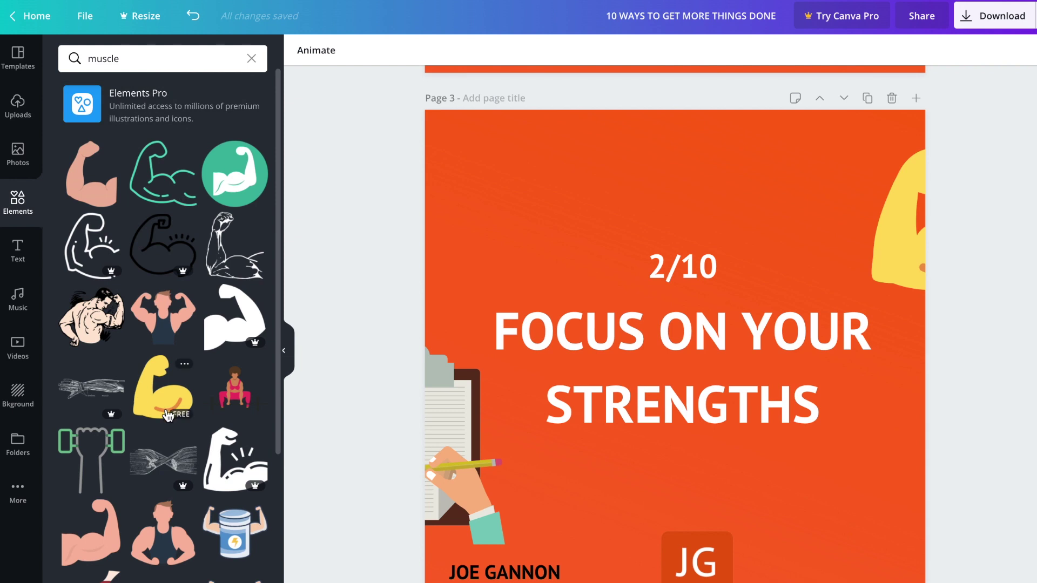
Clear the muscle search and scroll the canvas past Page 11 to the closing Page 12
scroll(675, 324, down, 14)
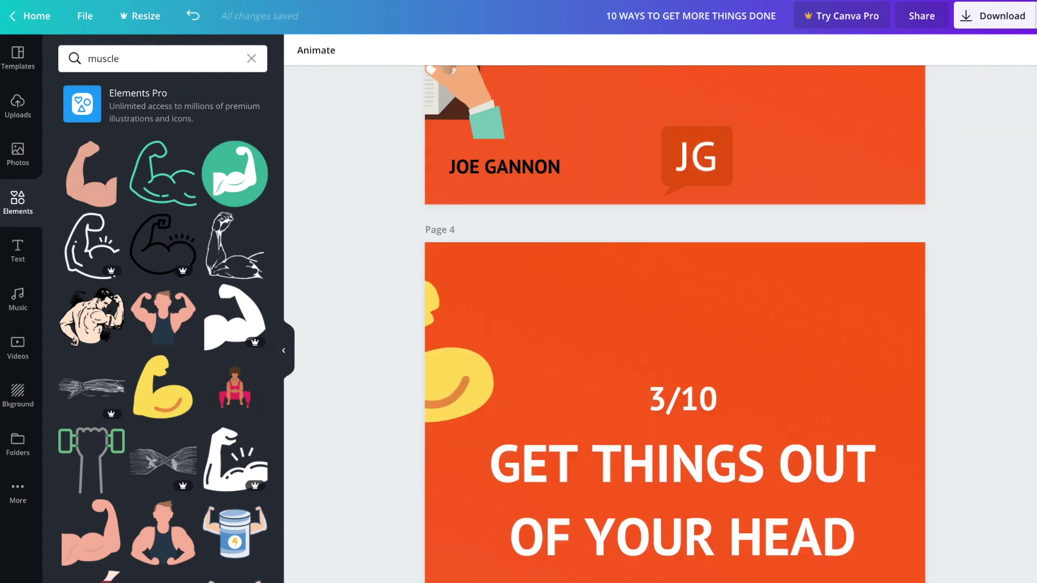
scroll(675, 324, down, 15)
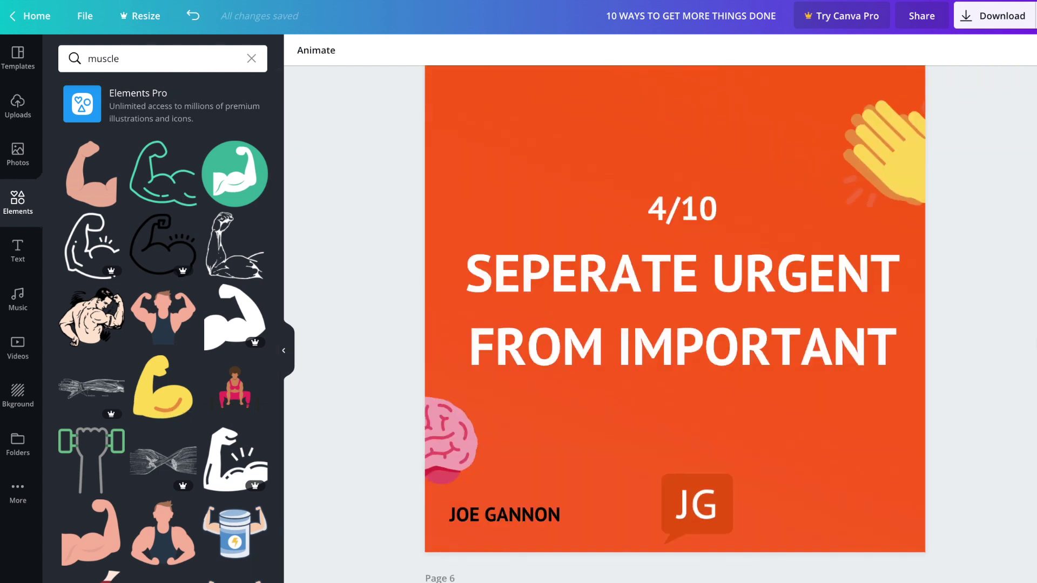
scroll(675, 324, down, 15)
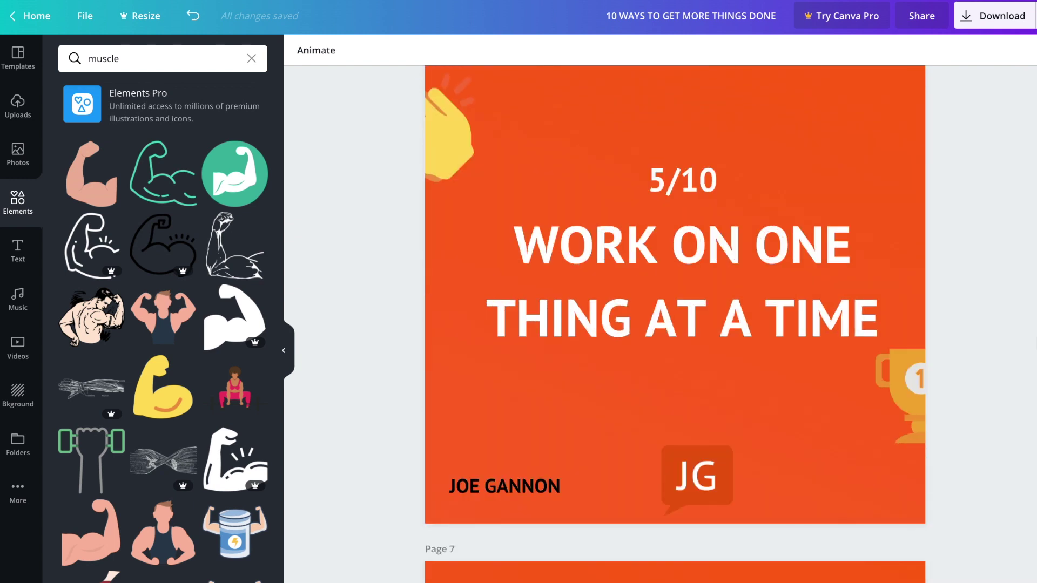
scroll(675, 324, down, 8)
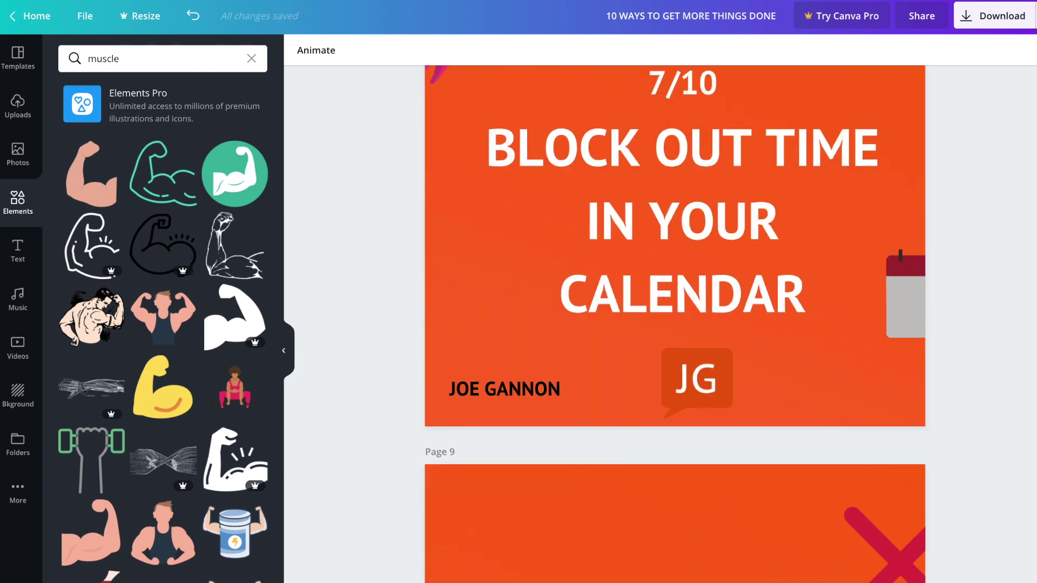
click(252, 59)
scroll(1034, 329, down, 1)
scroll(1034, 330, down, 15)
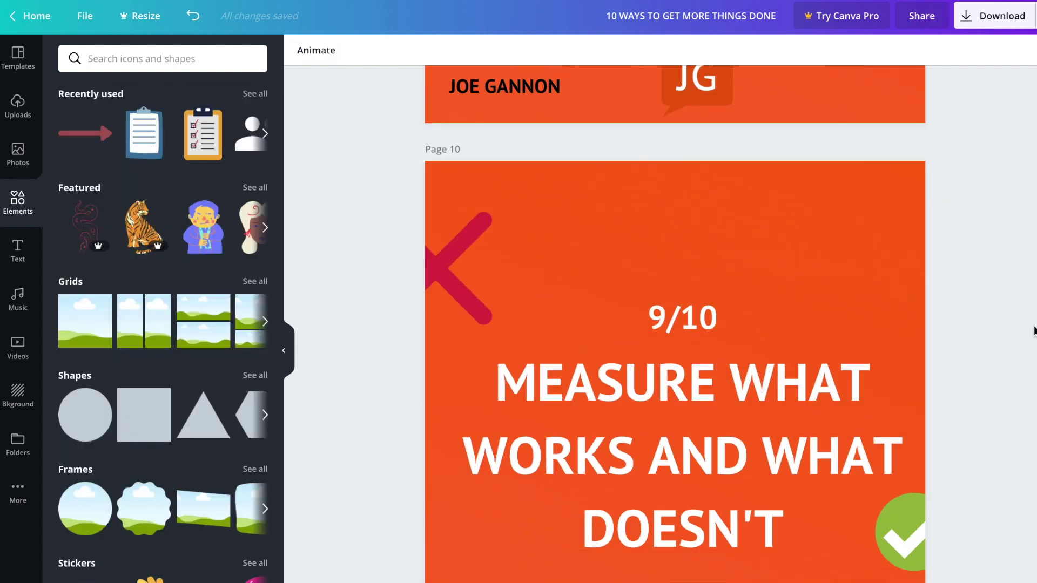
scroll(937, 275, down, 1)
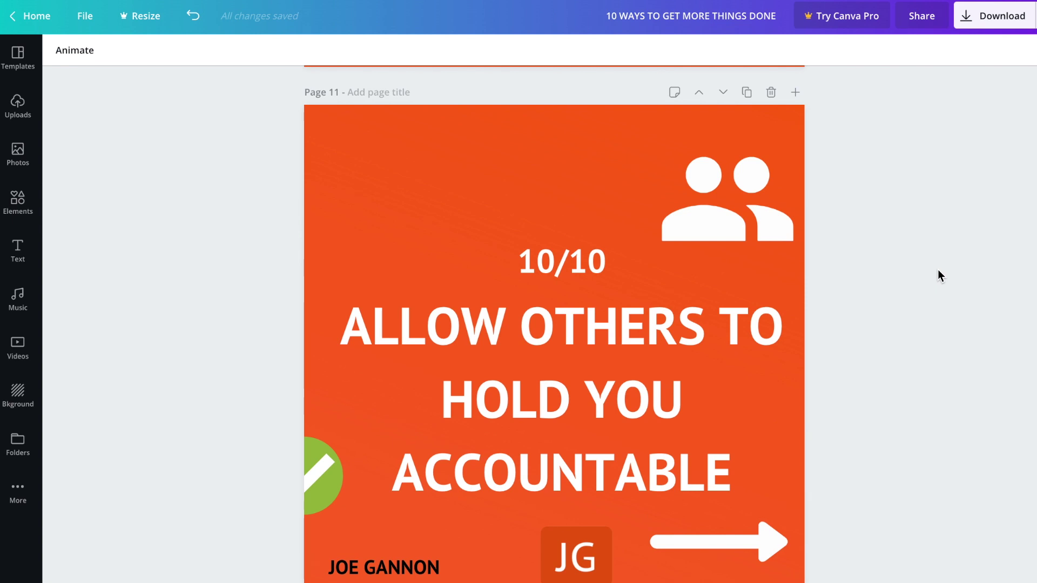
scroll(731, 406, down, 1)
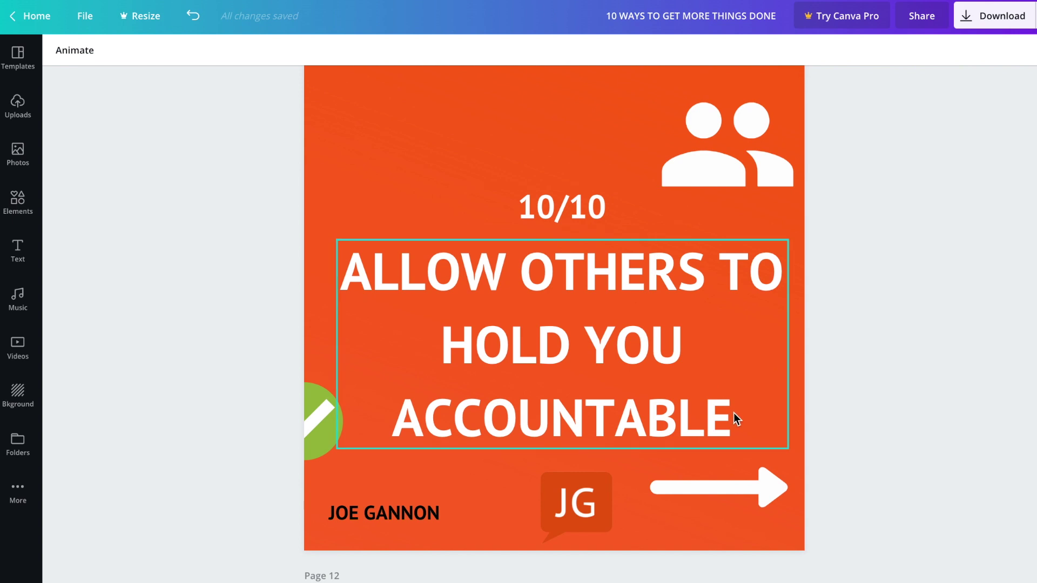
scroll(734, 414, down, 7)
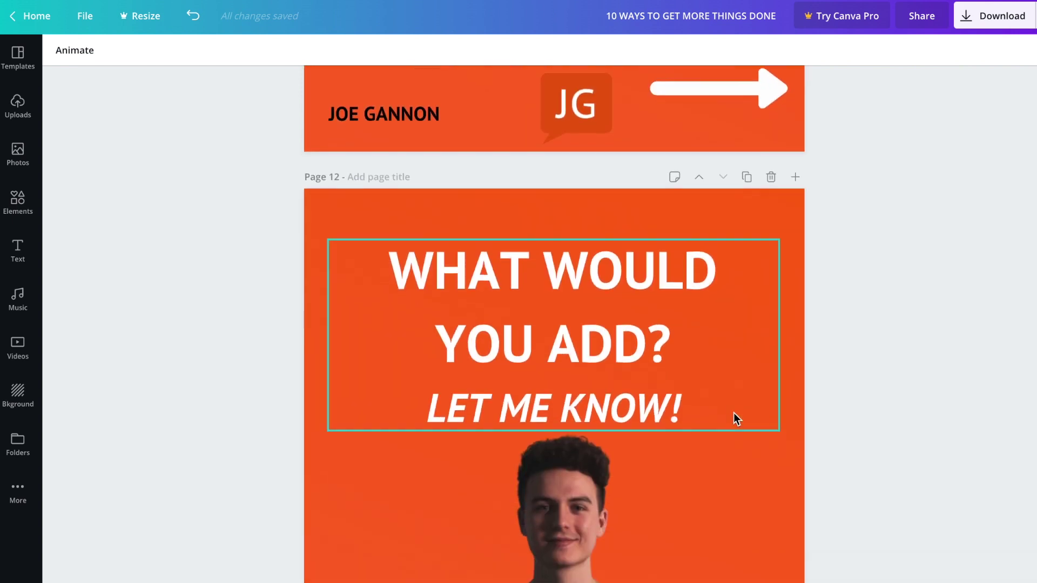
scroll(733, 413, down, 1)
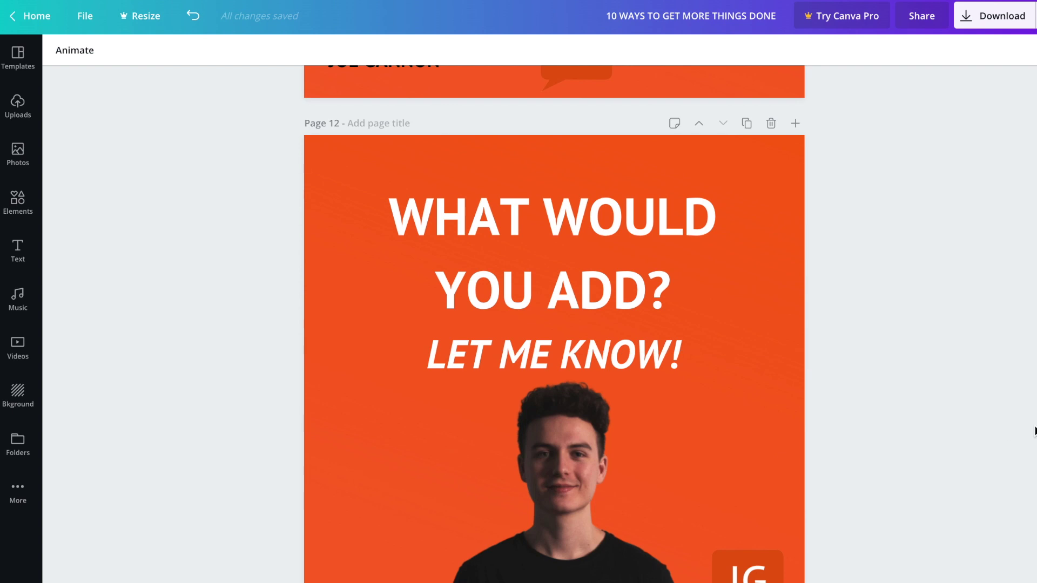
click(753, 575)
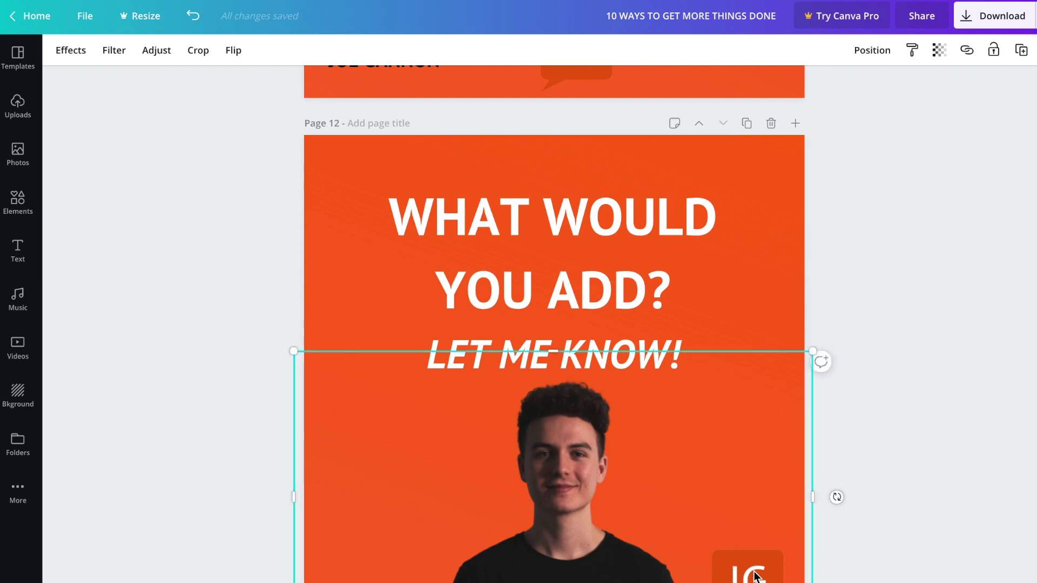
click(885, 569)
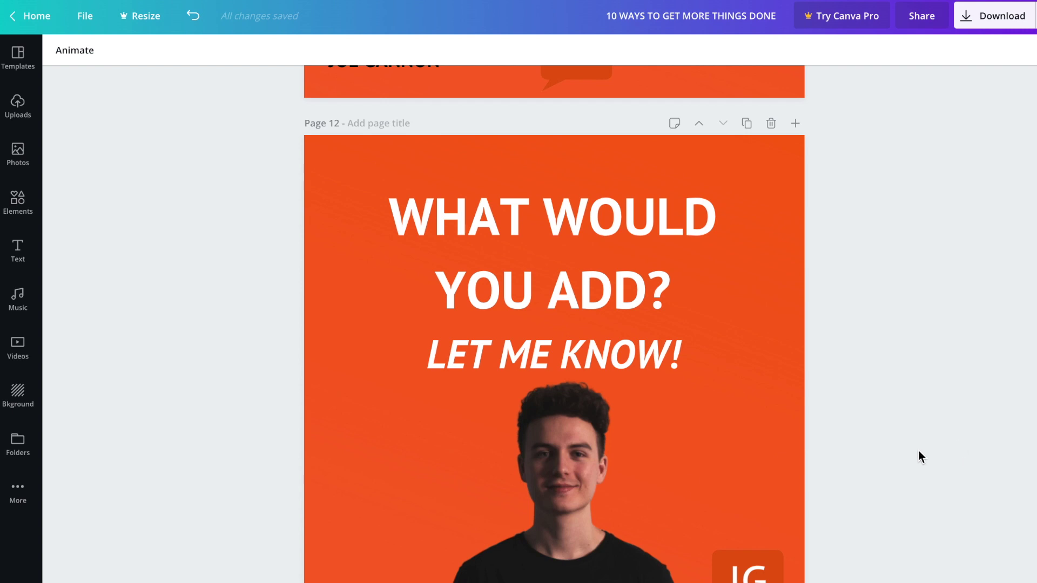
click(556, 506)
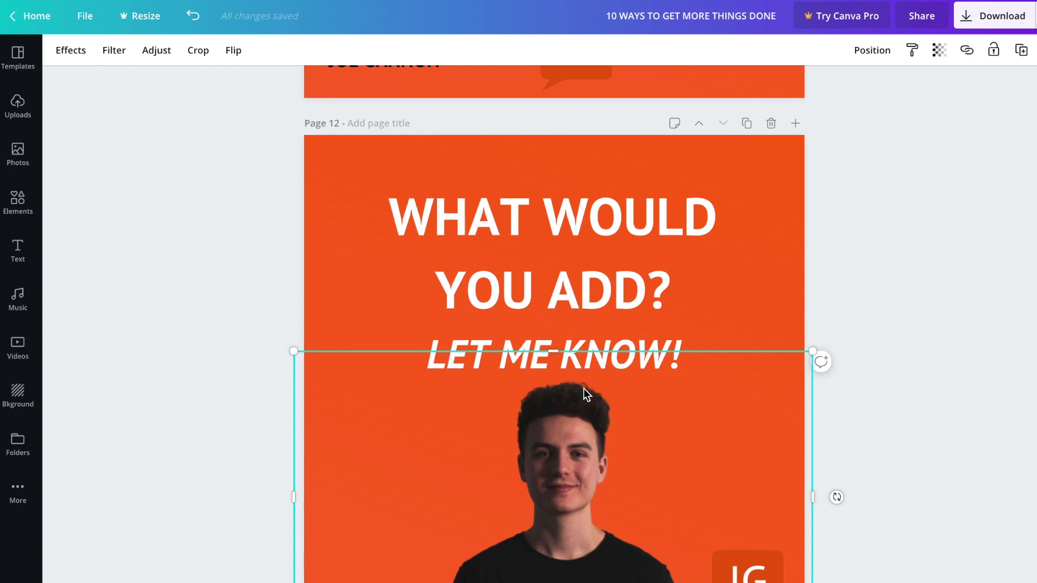
click(902, 459)
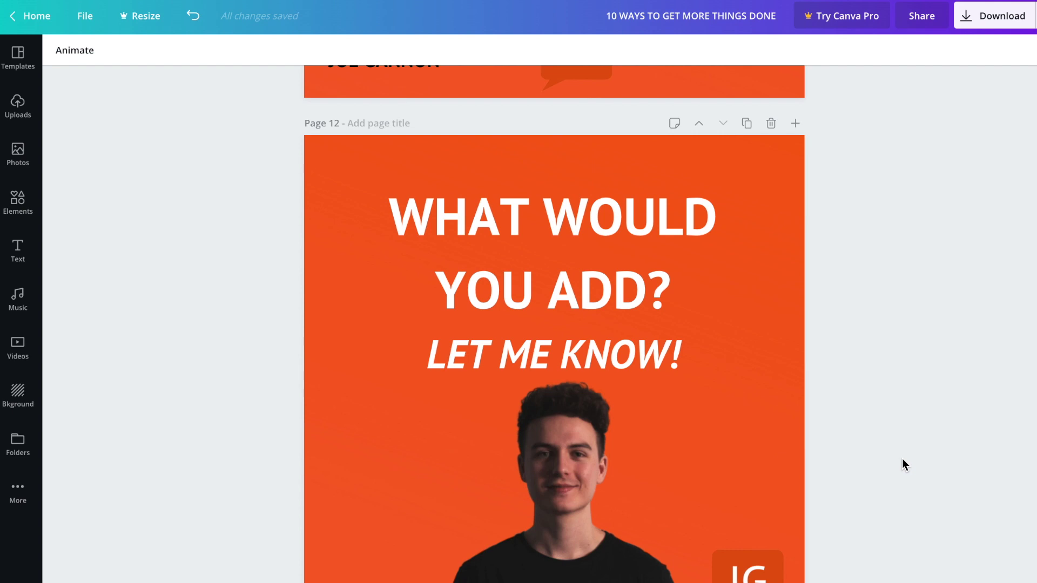
Download all 12 pages with file type PDF Standard instead of PNG
click(996, 32)
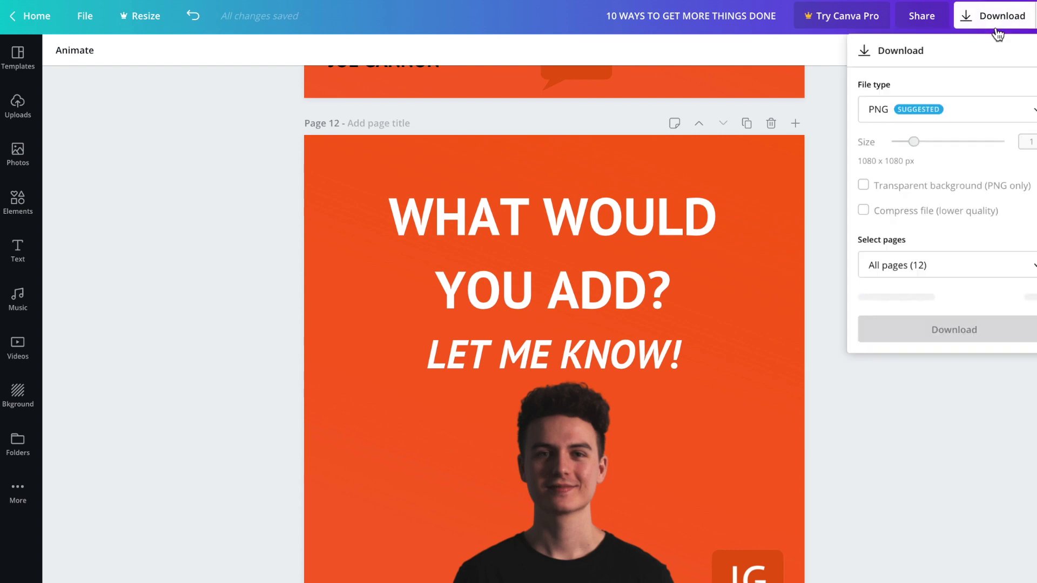
click(963, 120)
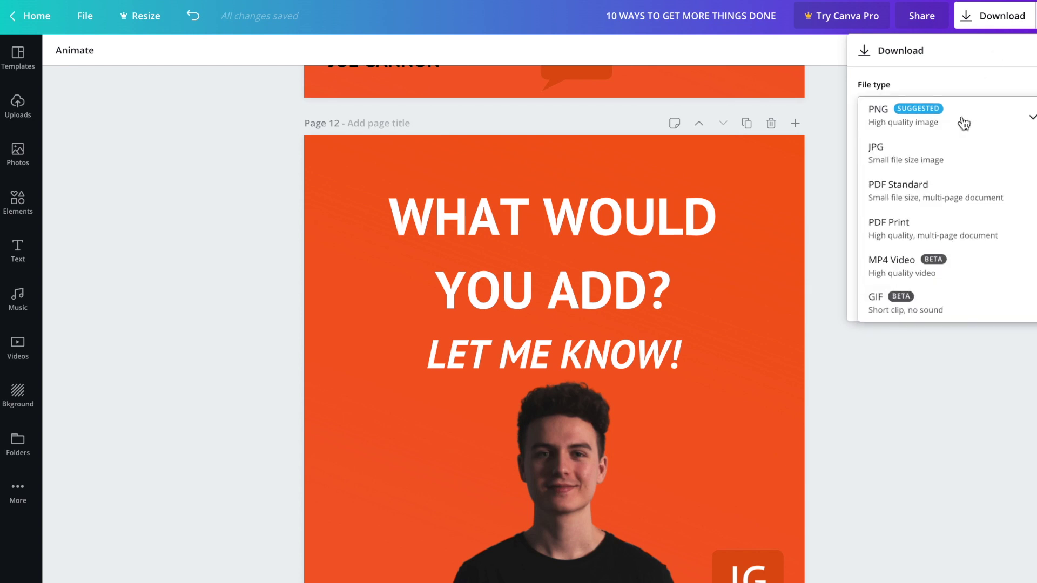
click(941, 184)
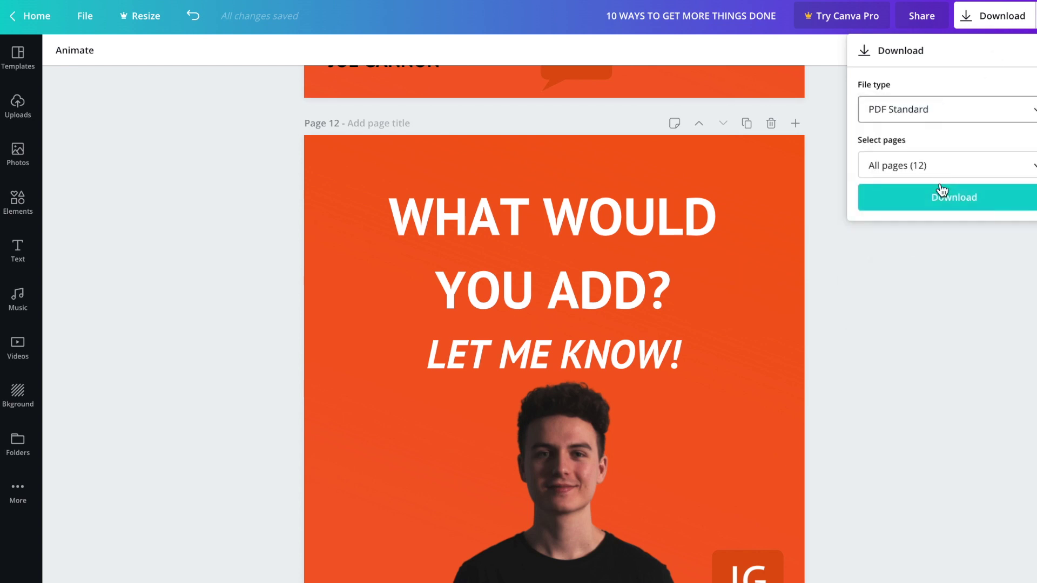
click(905, 200)
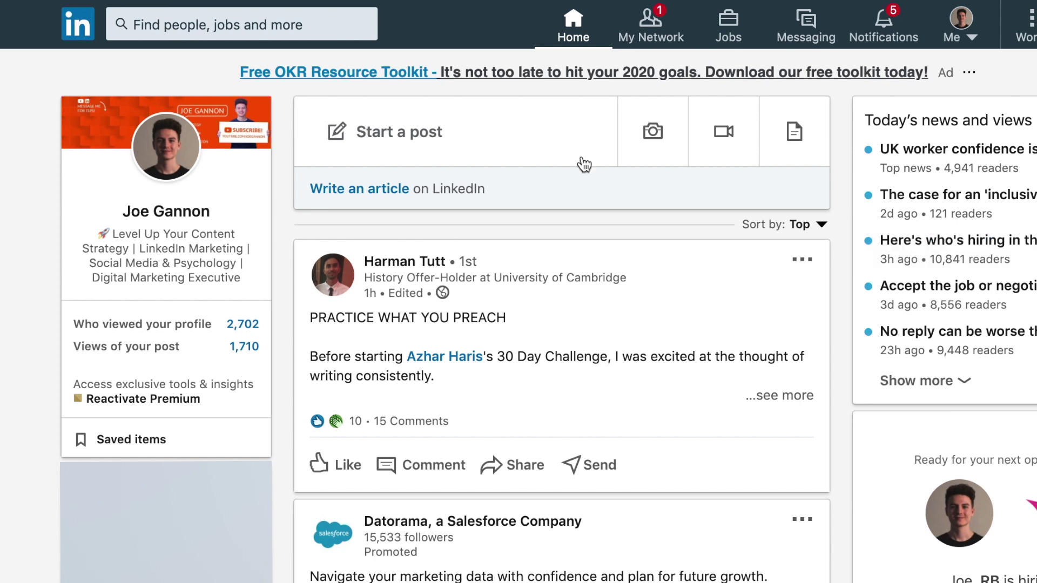
Start a new LinkedIn post and attach the carousel PDF as a document
click(451, 141)
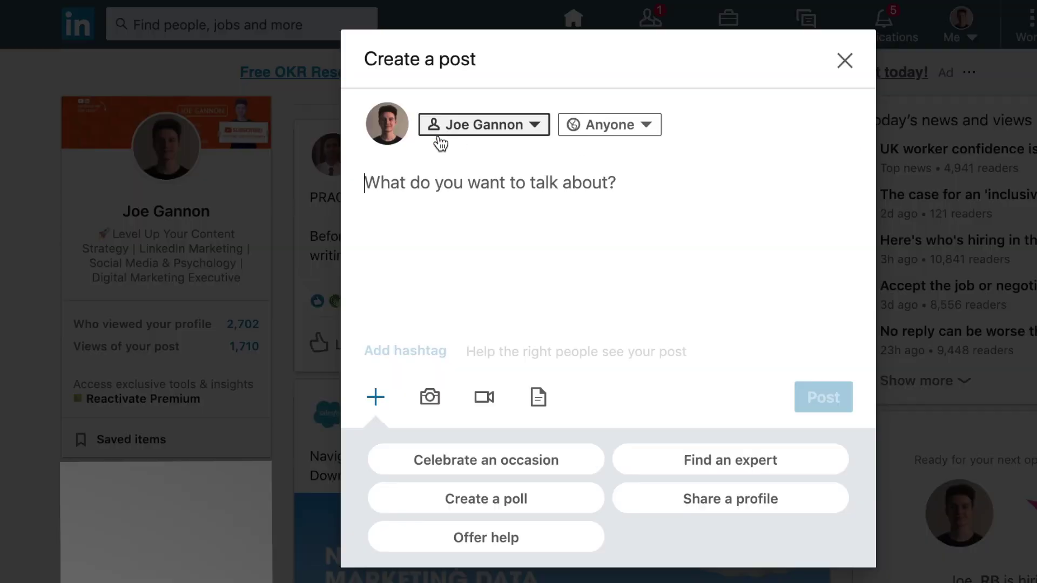
click(539, 399)
click(398, 128)
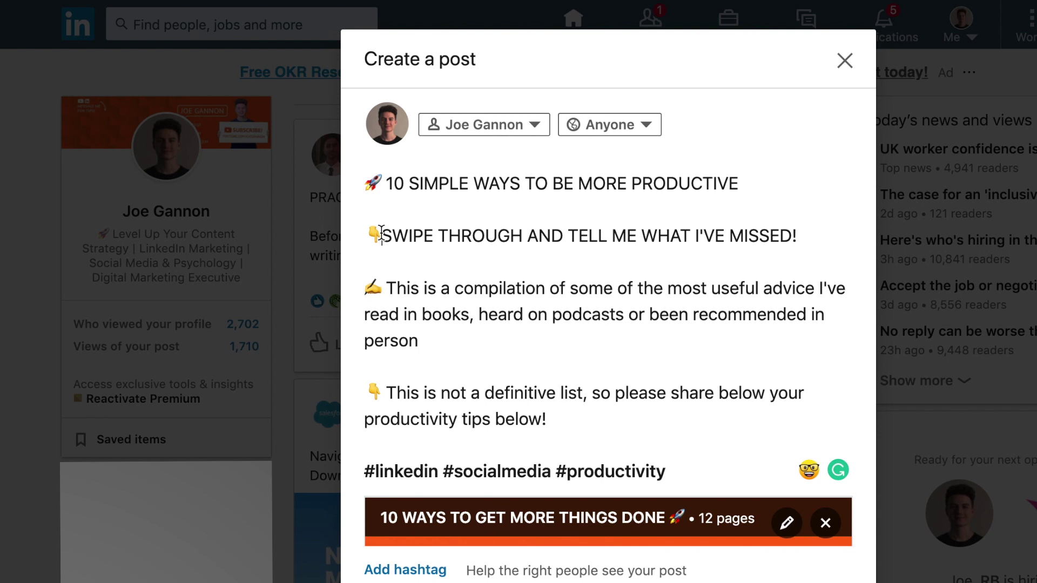
Place the cursor on the empty caption line below SWIPE
double_click(381, 235)
click(399, 236)
click(443, 266)
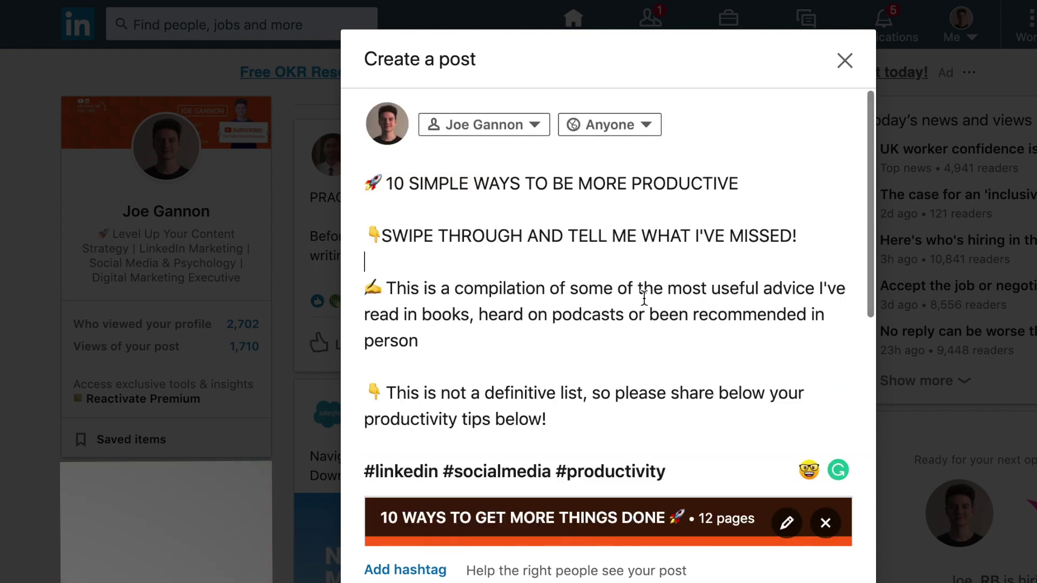
Page through the document preview from slide 1/10 to the final 'What would you add?' slide
scroll(645, 297, down, 7)
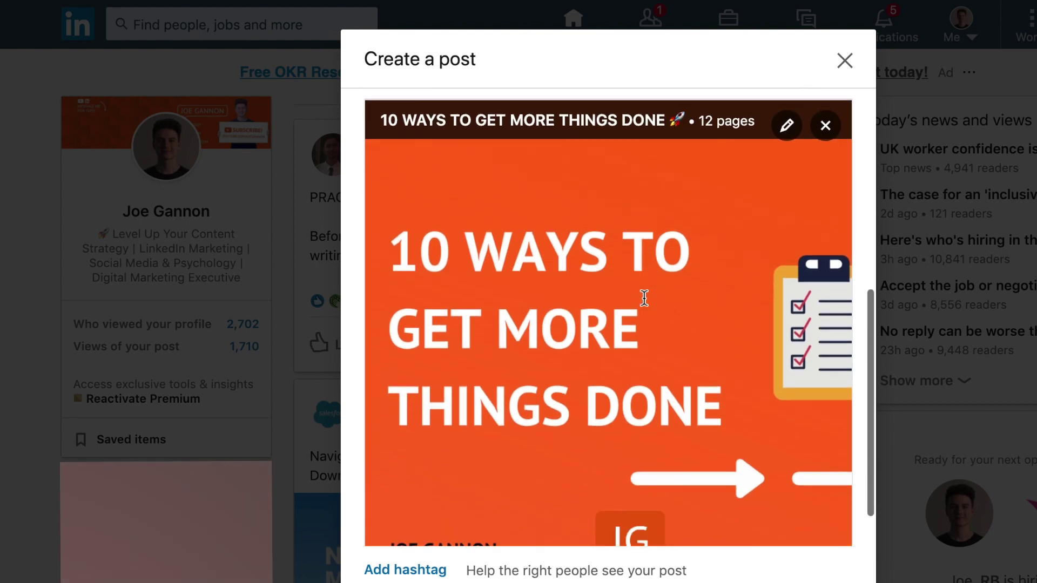
scroll(644, 297, down, 1)
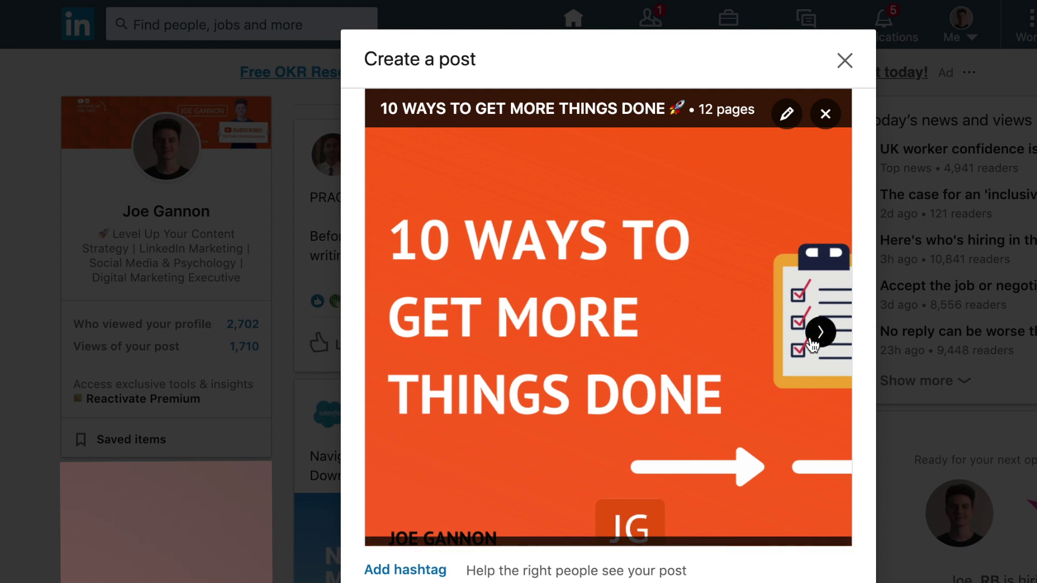
click(820, 338)
click(820, 338)
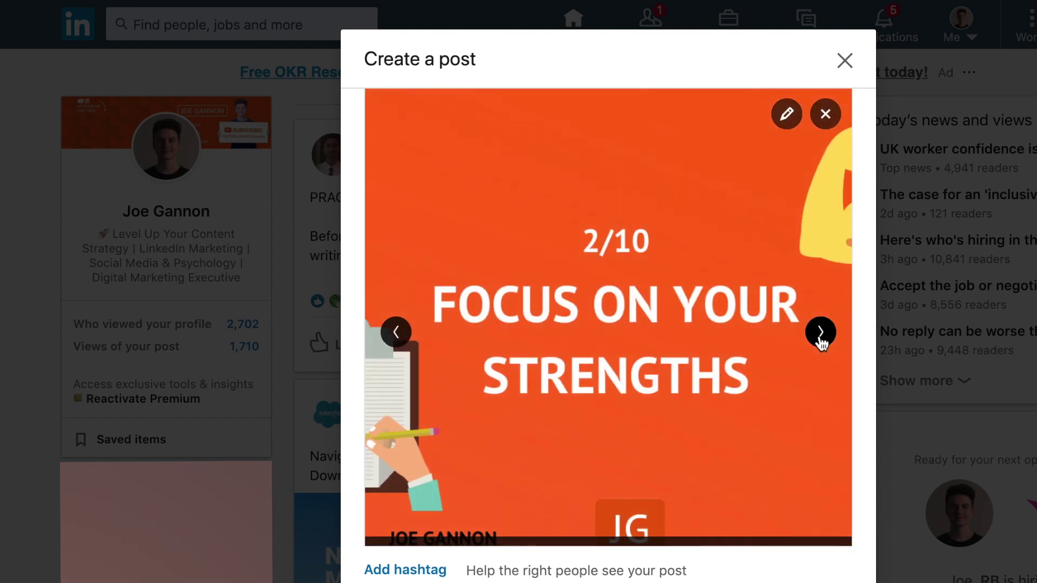
click(821, 337)
click(821, 337)
click(820, 337)
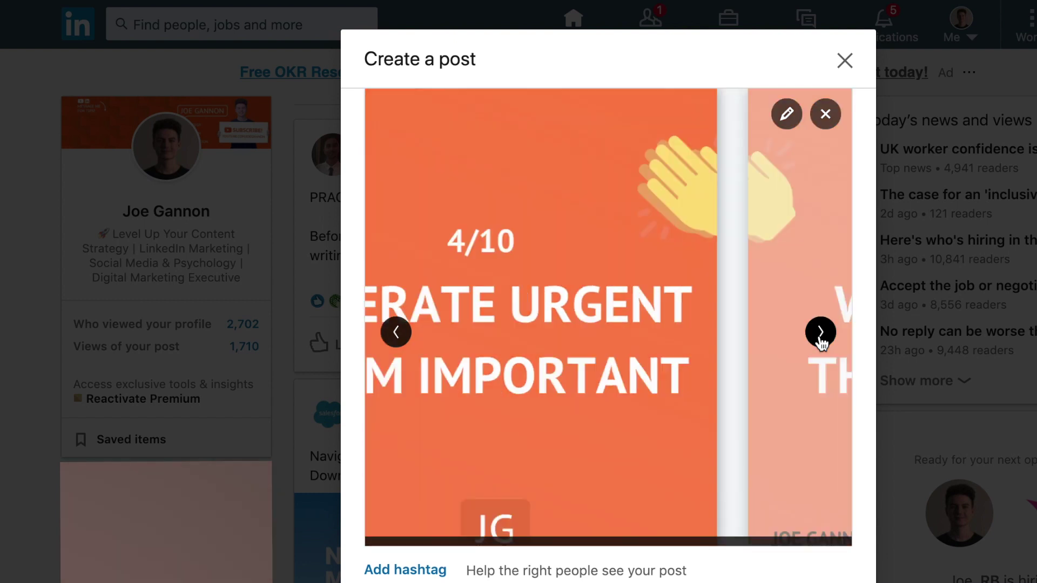
click(821, 337)
click(821, 338)
click(820, 338)
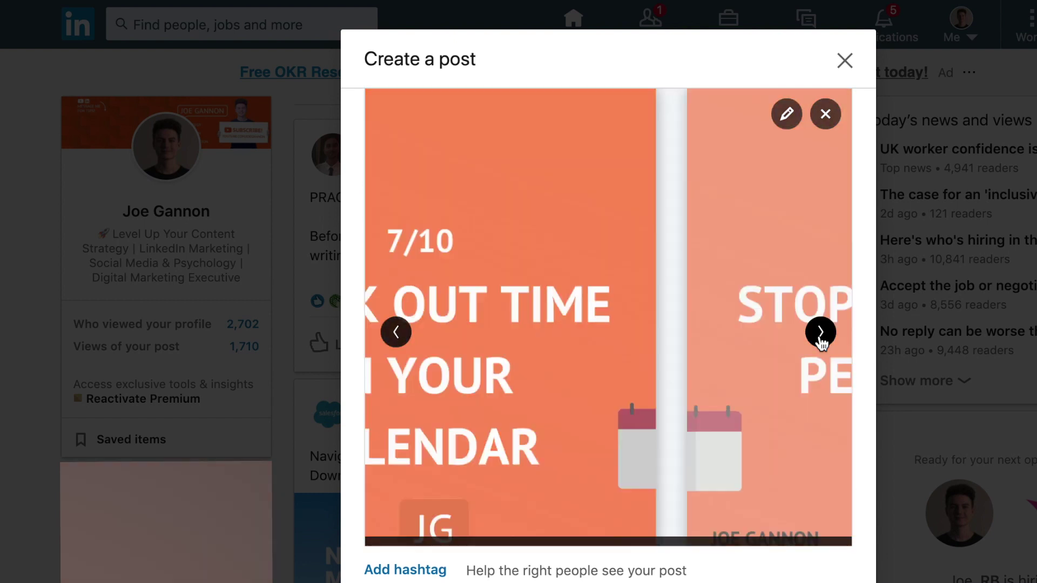
click(820, 337)
click(820, 338)
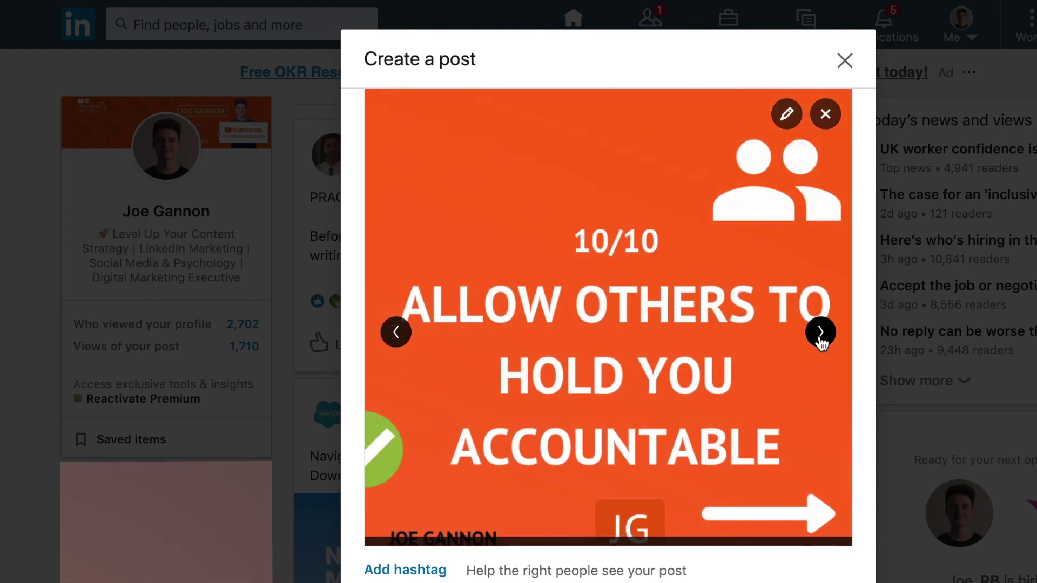
click(821, 338)
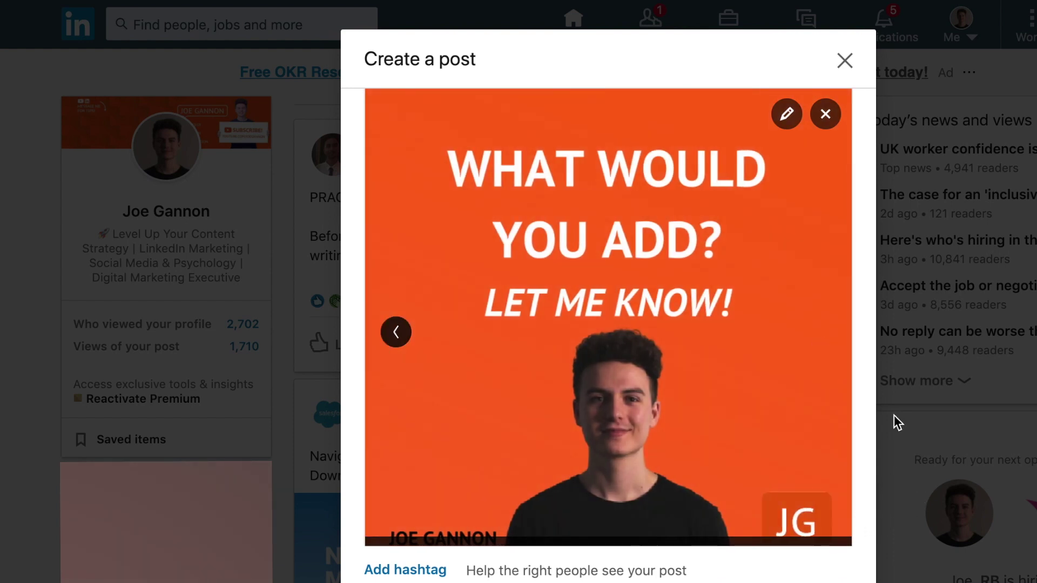
scroll(799, 409, down, 1)
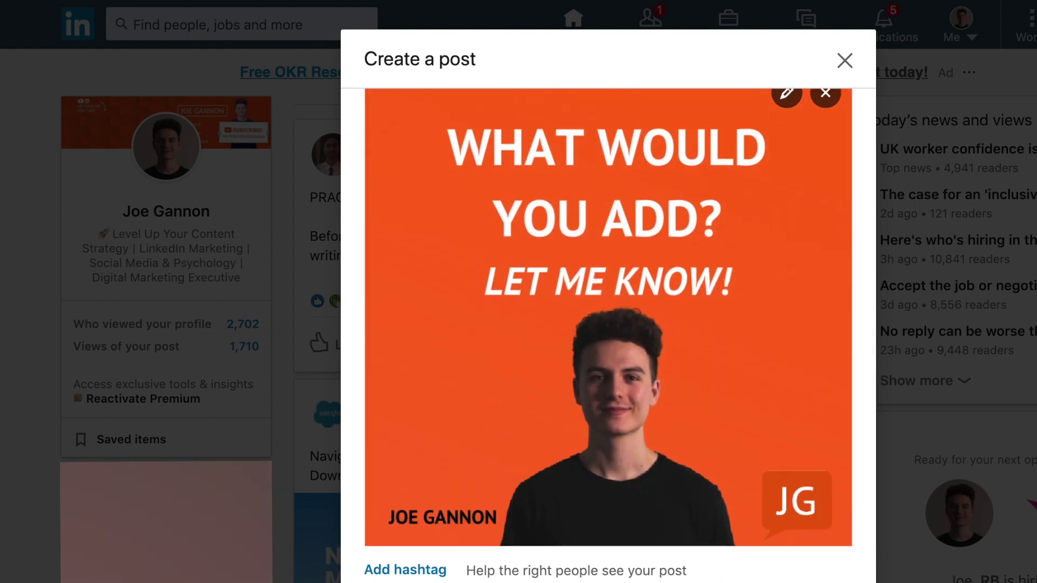
scroll(798, 408, down, 1)
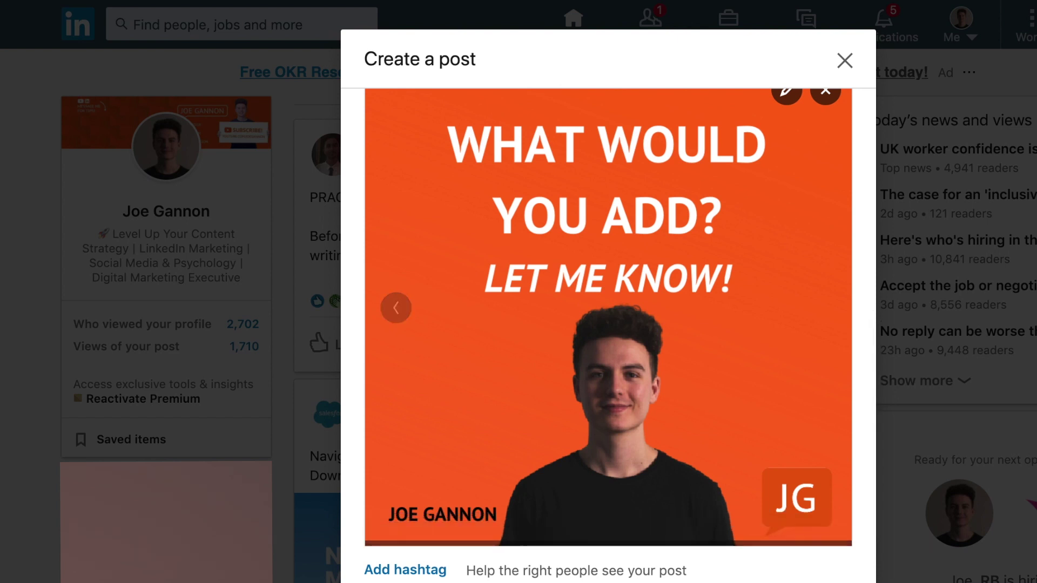